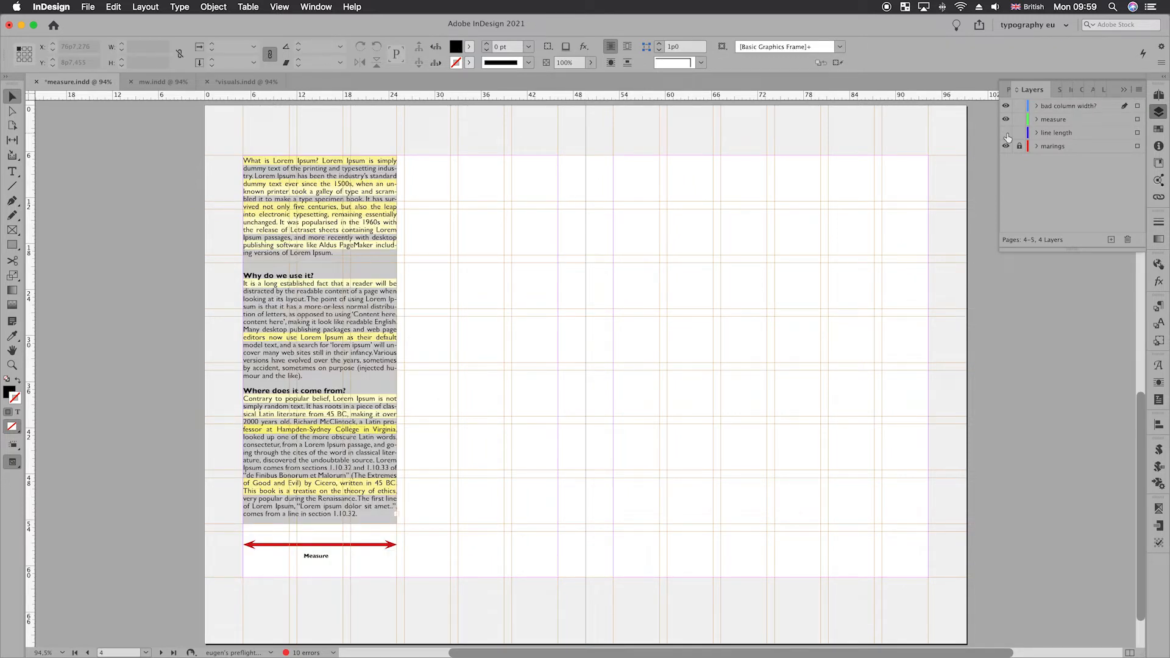
- Show the line length layer and narrow the Lorem Ipsum text frame by its right edge
click(1019, 146)
click(1018, 145)
key(F8)
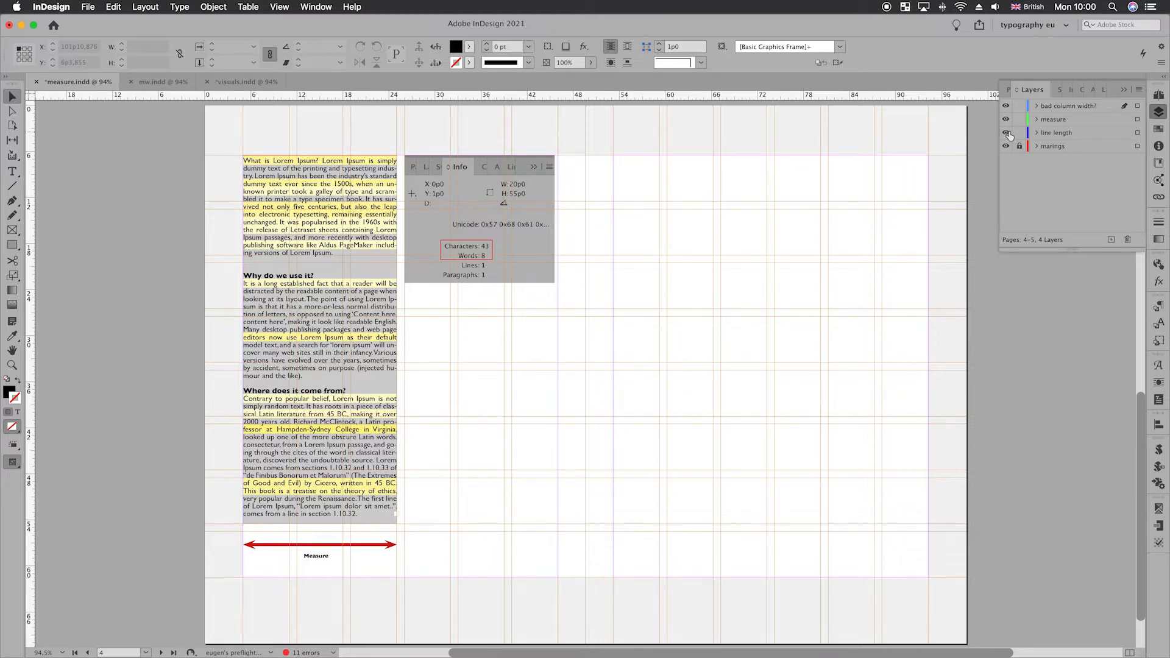
click(395, 340)
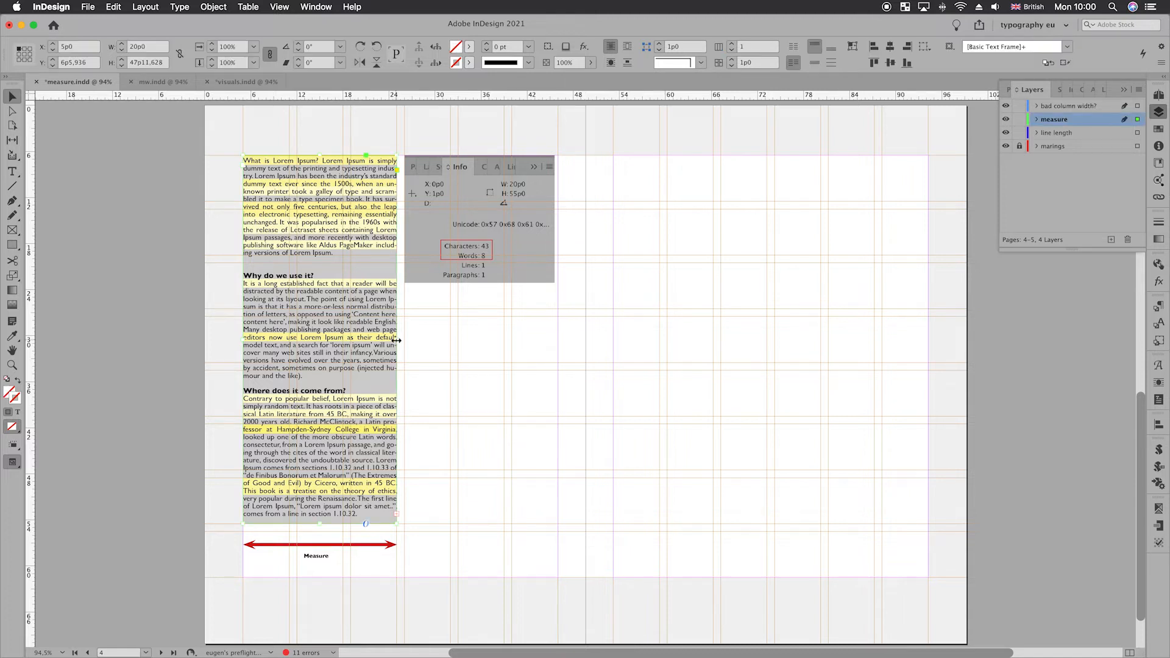
drag(396, 340, 366, 344)
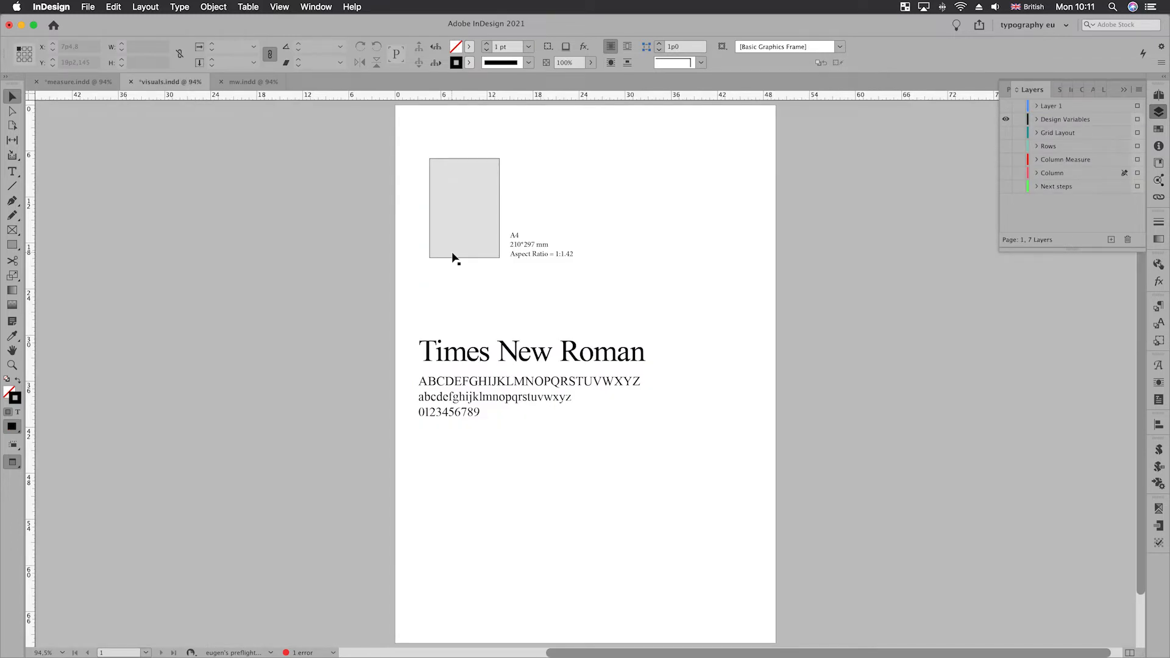
- Set up a new A4 print document with points as the unit
click(454, 258)
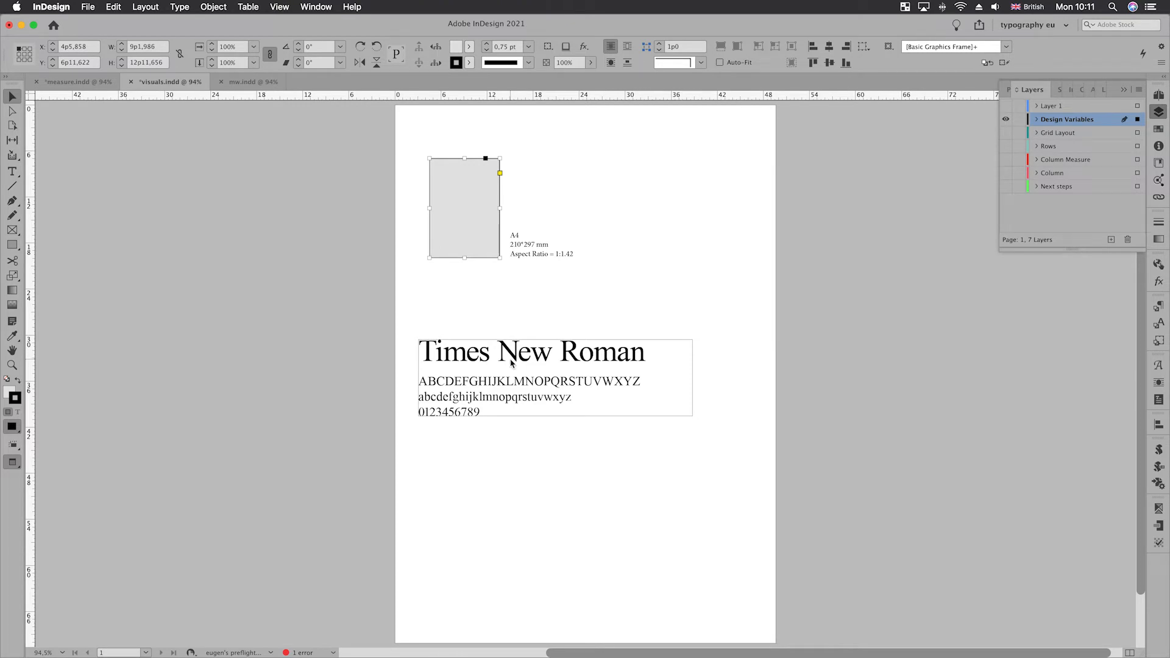
key(super+n)
click(323, 80)
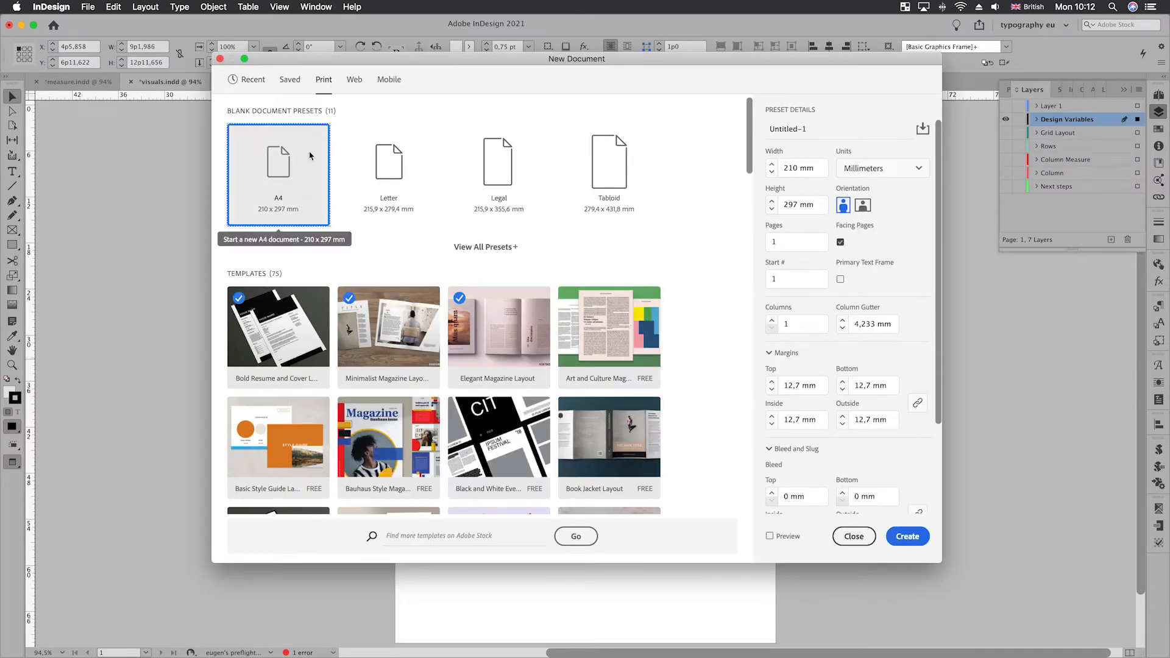
click(864, 174)
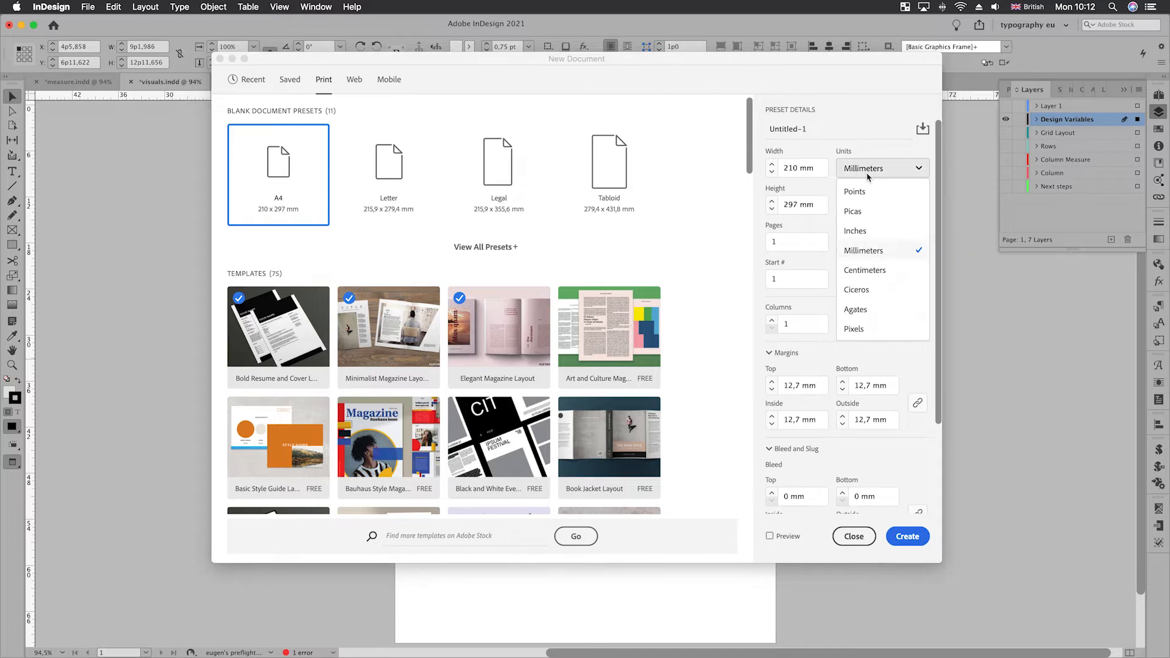
click(855, 192)
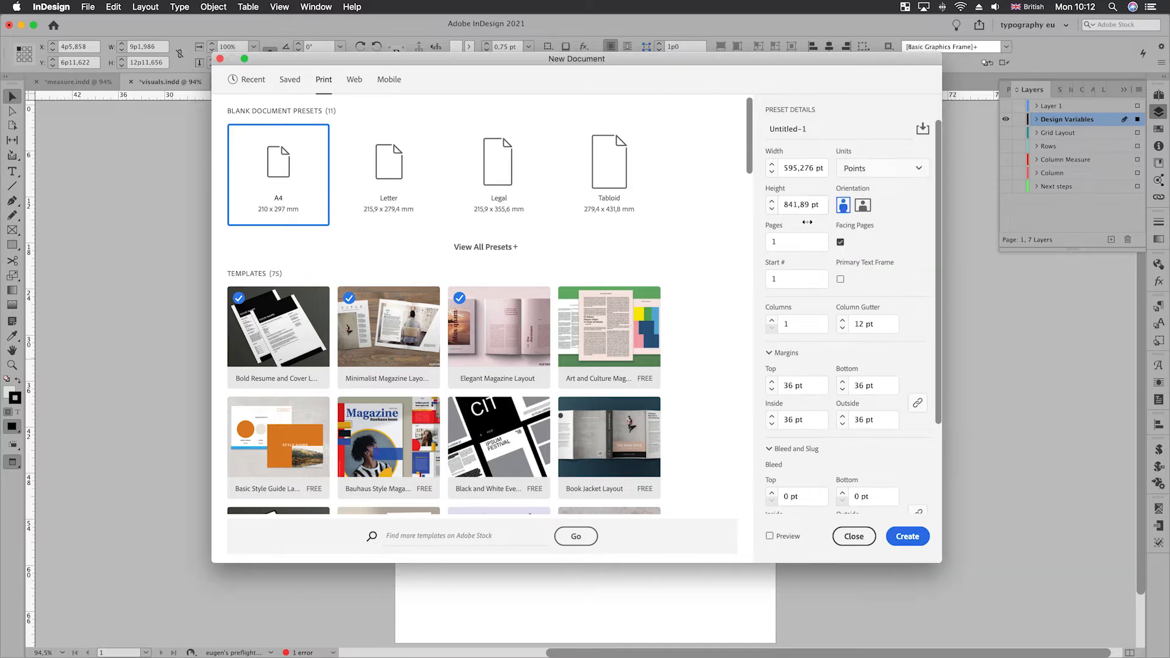
- Give the new document 2 pages starting at page 2 with 3 columns, and create it
double_click(796, 238)
text(2)
double_click(793, 276)
text(2)
click(772, 322)
click(772, 322)
click(908, 537)
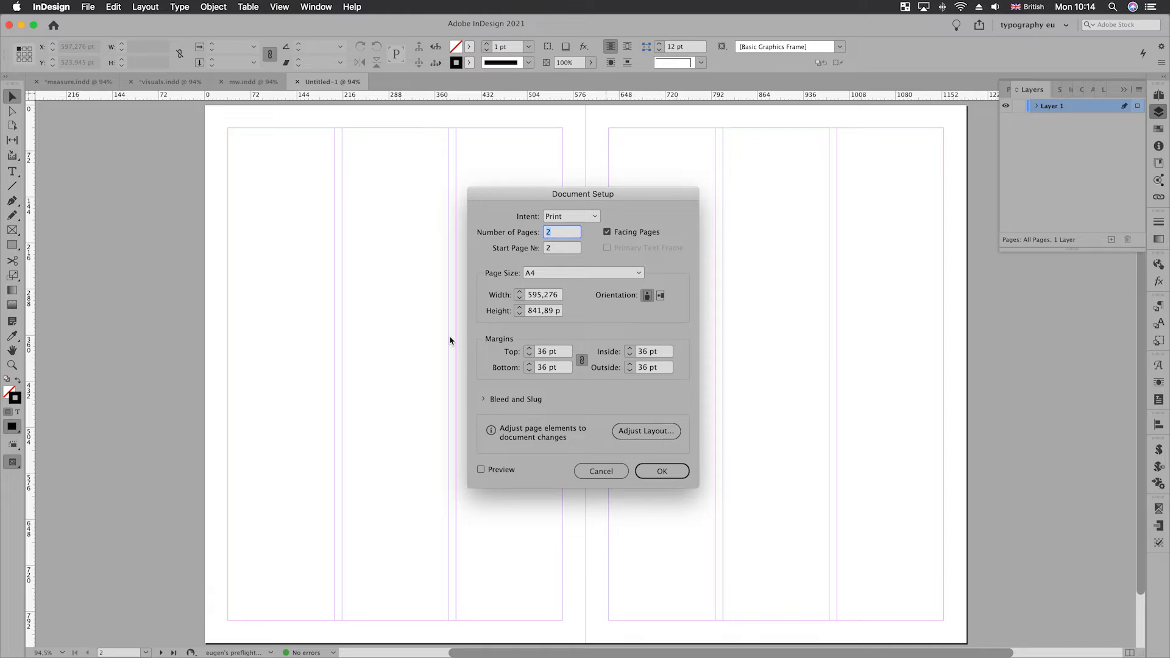
- Work out the column width in Document Setup by subtracting 96 from the page width and dividing by 3
click(558, 295)
text(-96)
key(Tab)
click(560, 297)
text(/3 p)
key(Tab)
click(558, 297)
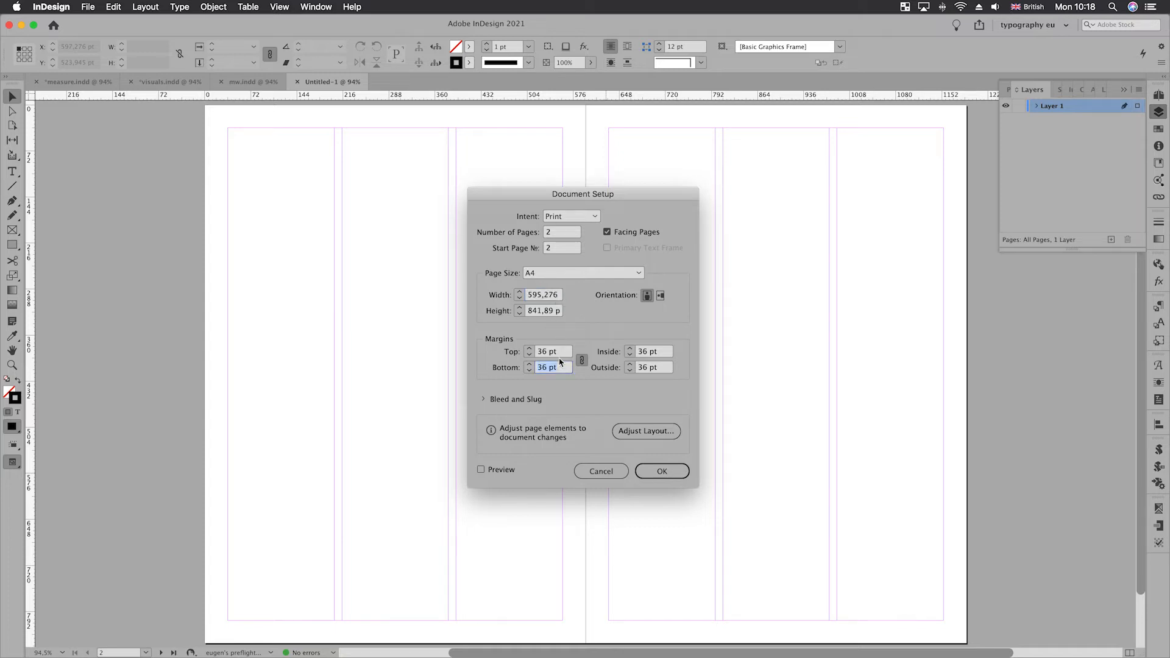
- Set all document margins to 0 pt and apply the document setup
click(561, 352)
text(0)
key(Tab)
click(638, 470)
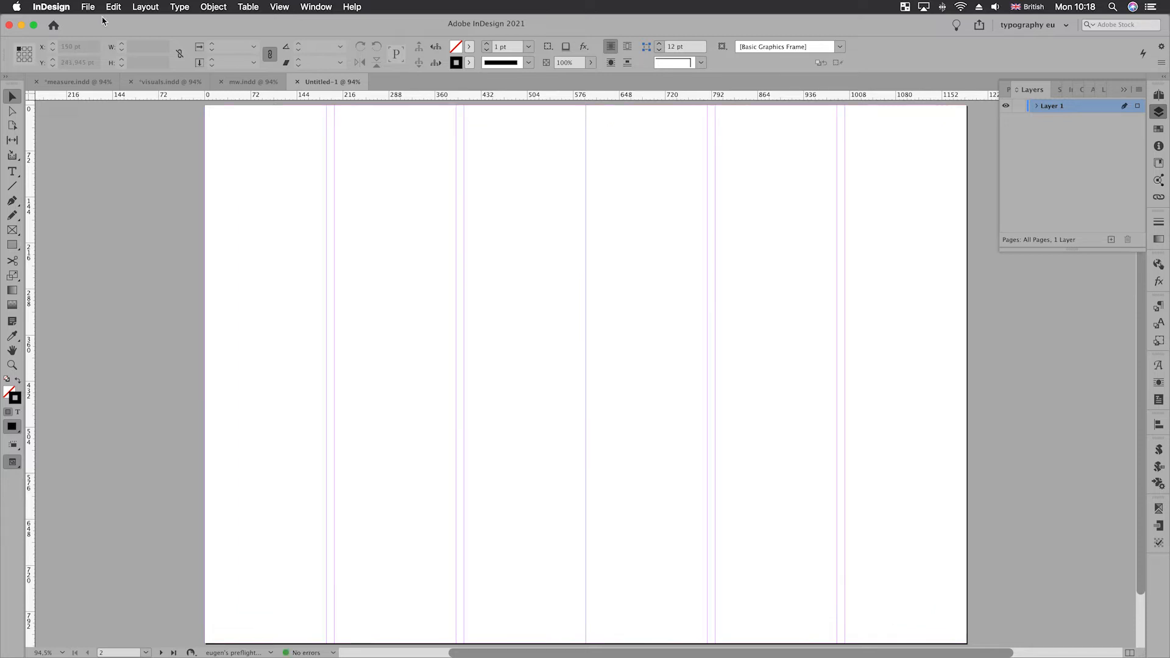
- Reduce the spread's number of columns to 1
click(148, 7)
click(164, 33)
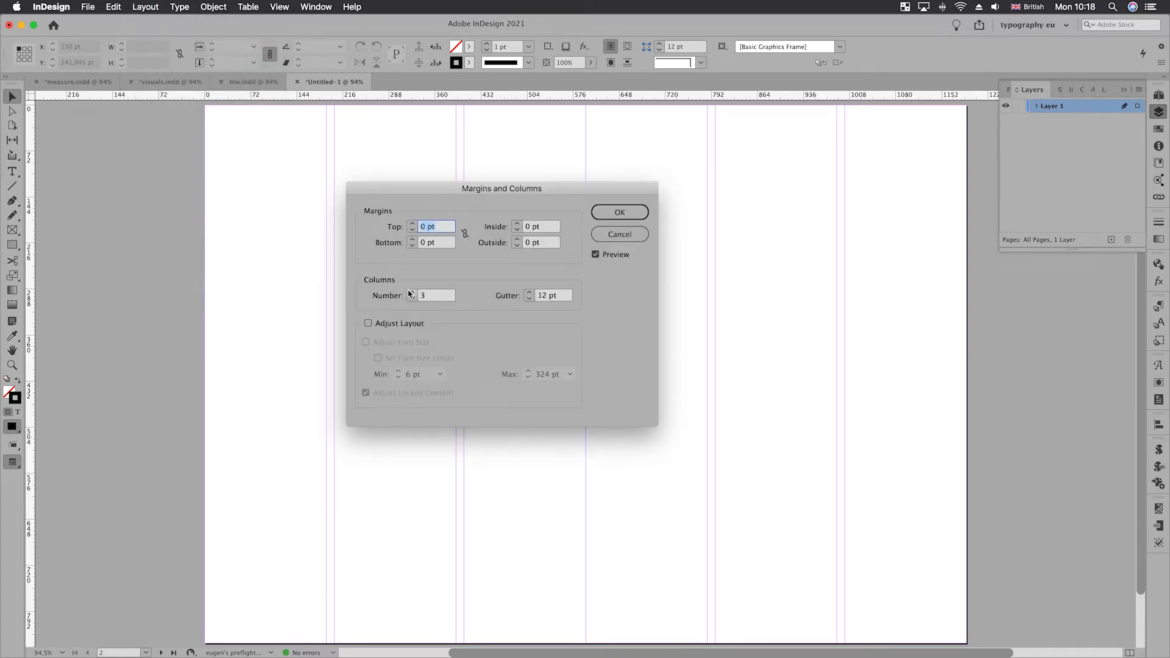
click(412, 301)
click(412, 301)
click(601, 214)
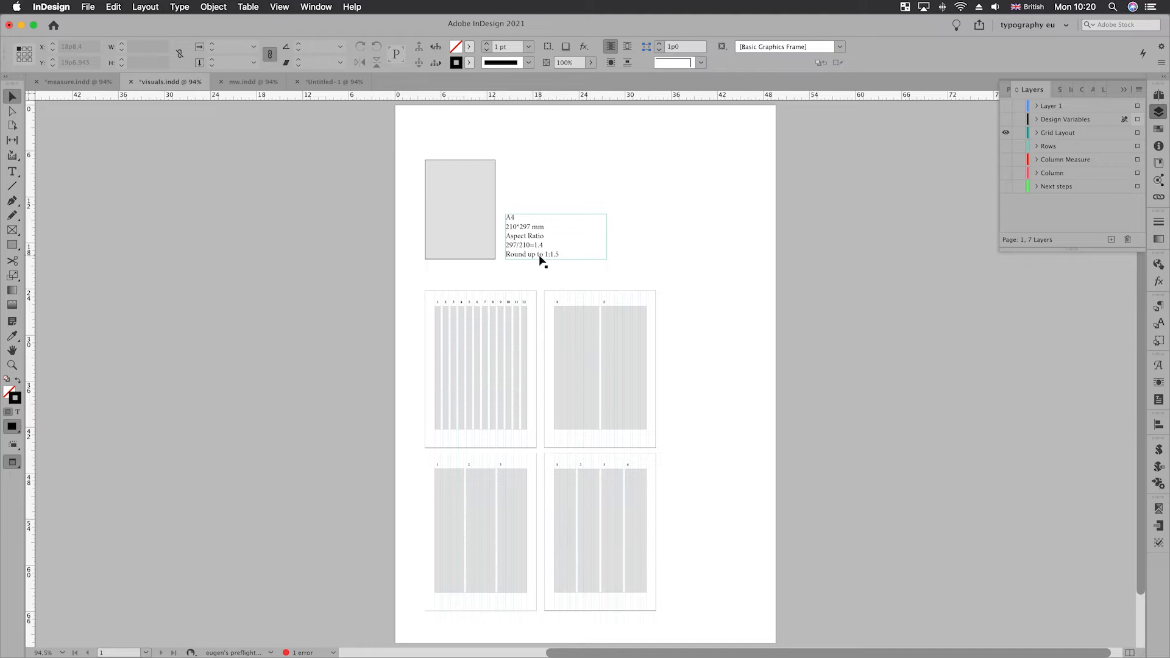
- Replace the visible Grid Layout layer with Rows, and in the untitled document replace Column Measure with Column
click(1005, 133)
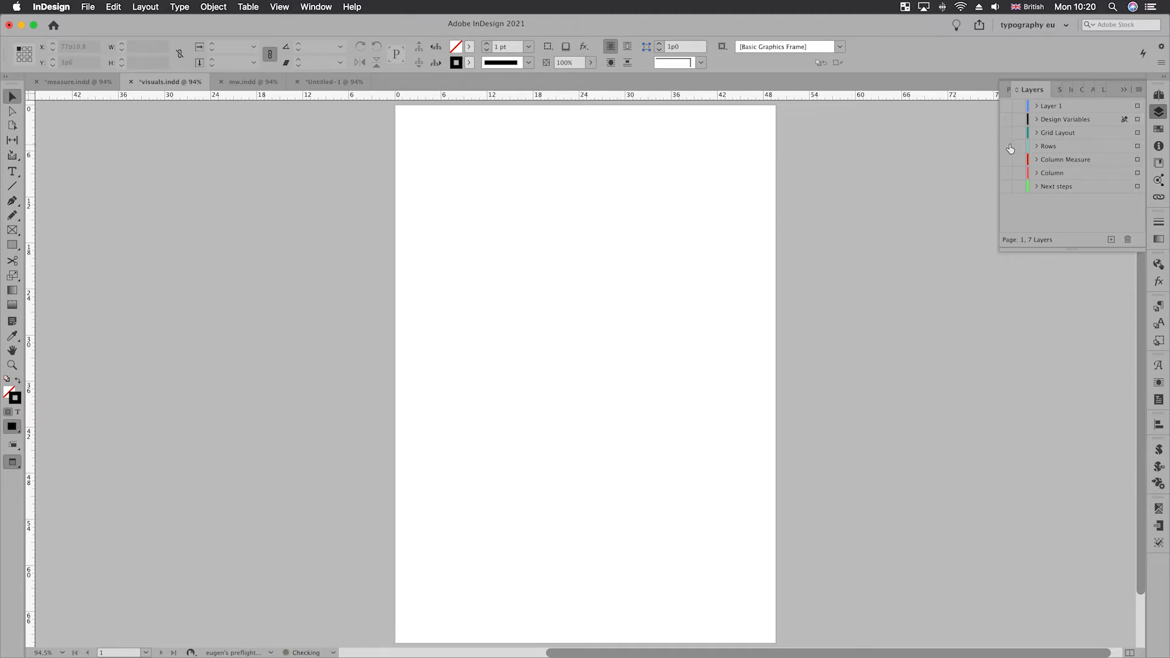
click(1006, 146)
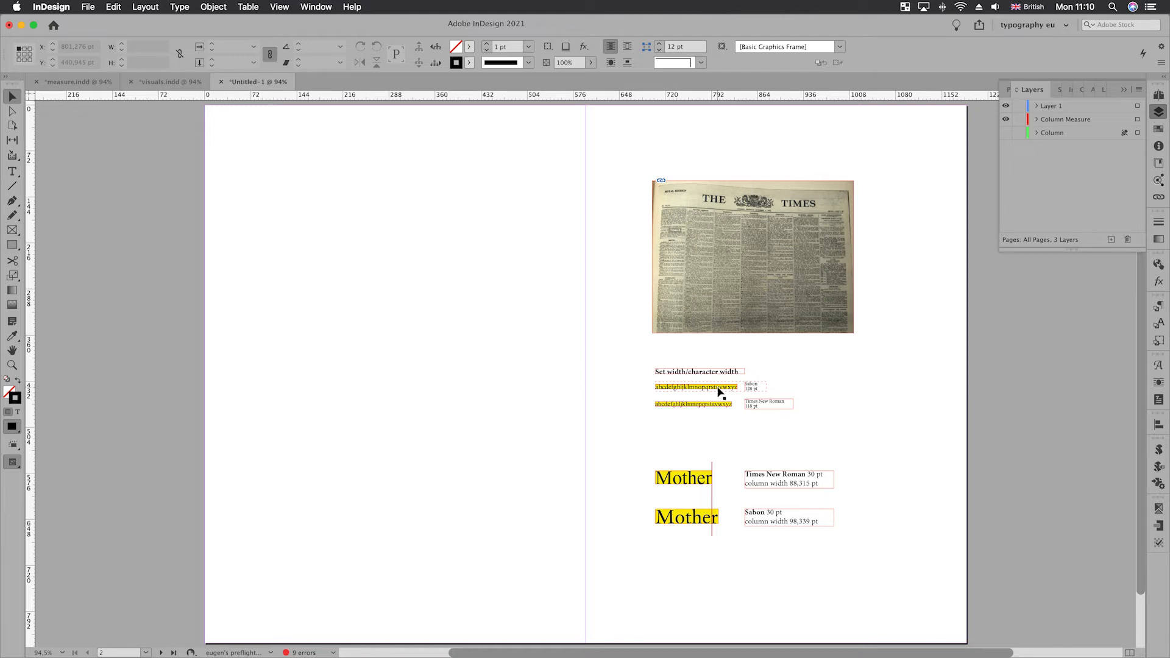
click(1006, 118)
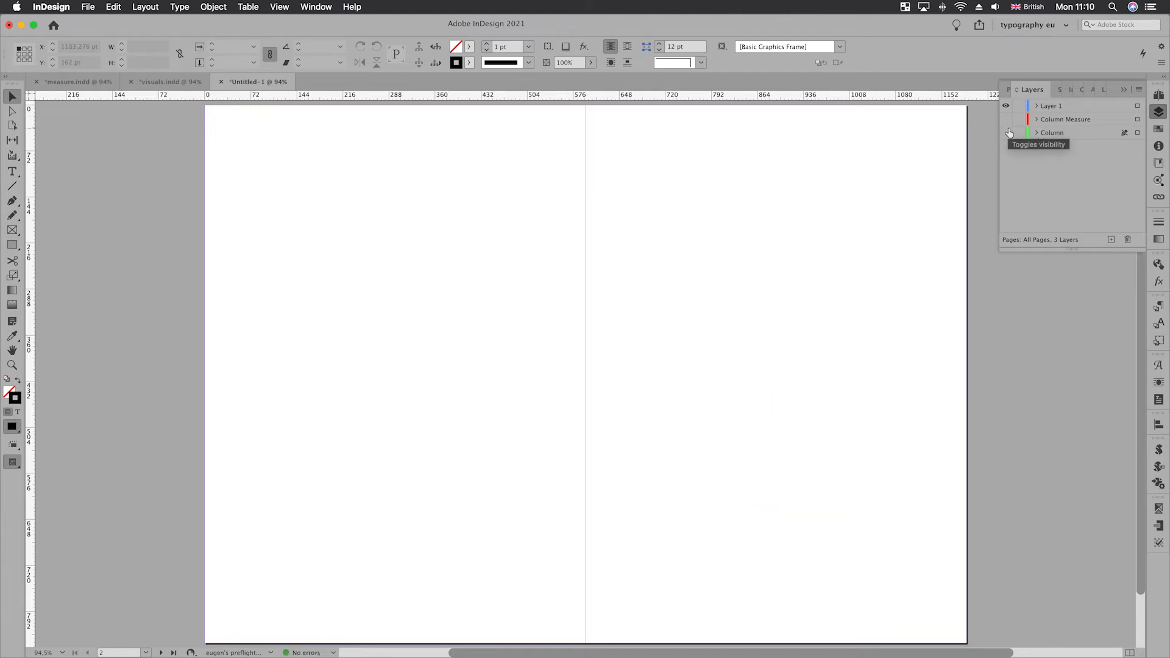
click(1007, 132)
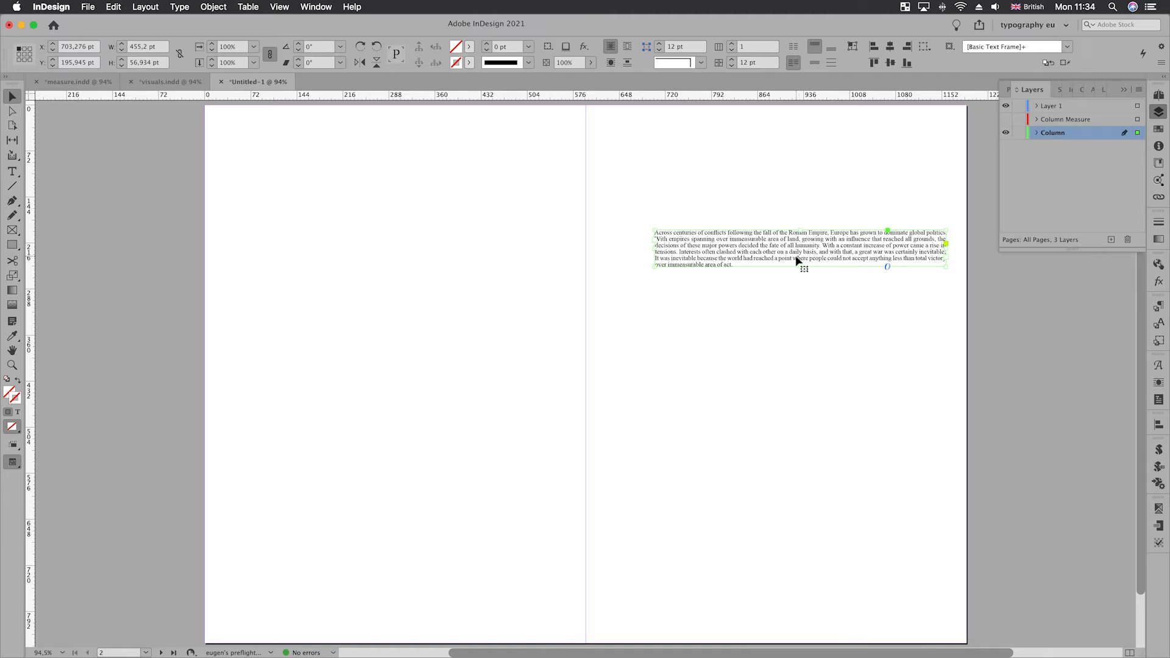
- Switch the ruler units to picas and set the text frame's width to 20p0
right_click(35, 103)
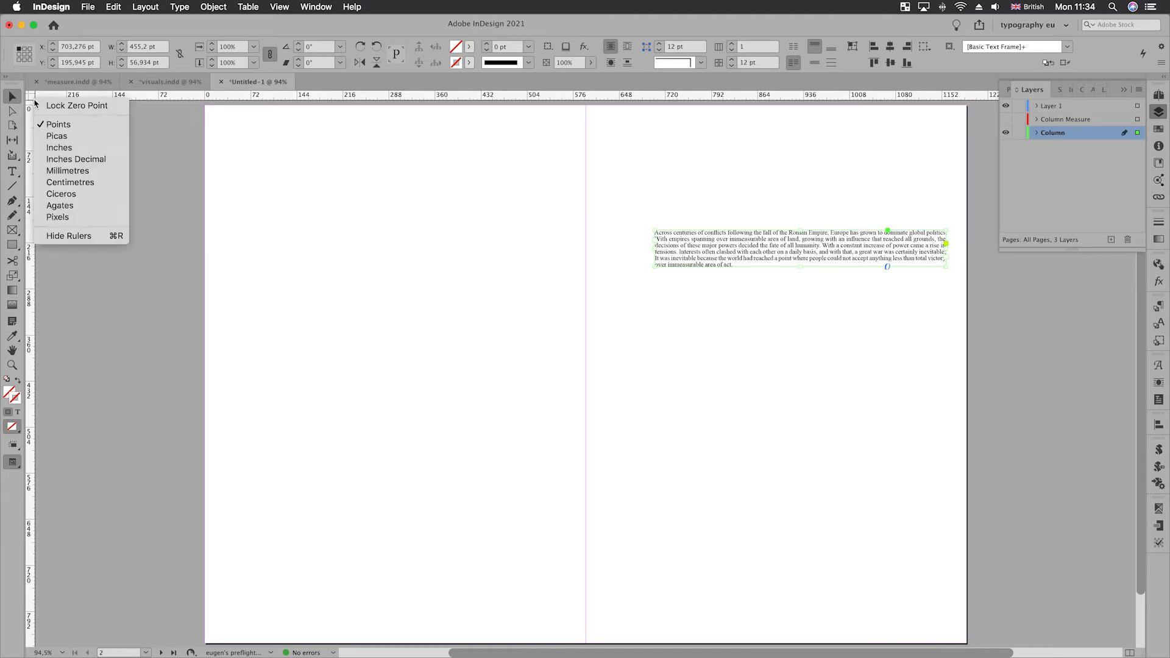
click(57, 136)
click(137, 49)
text(10)
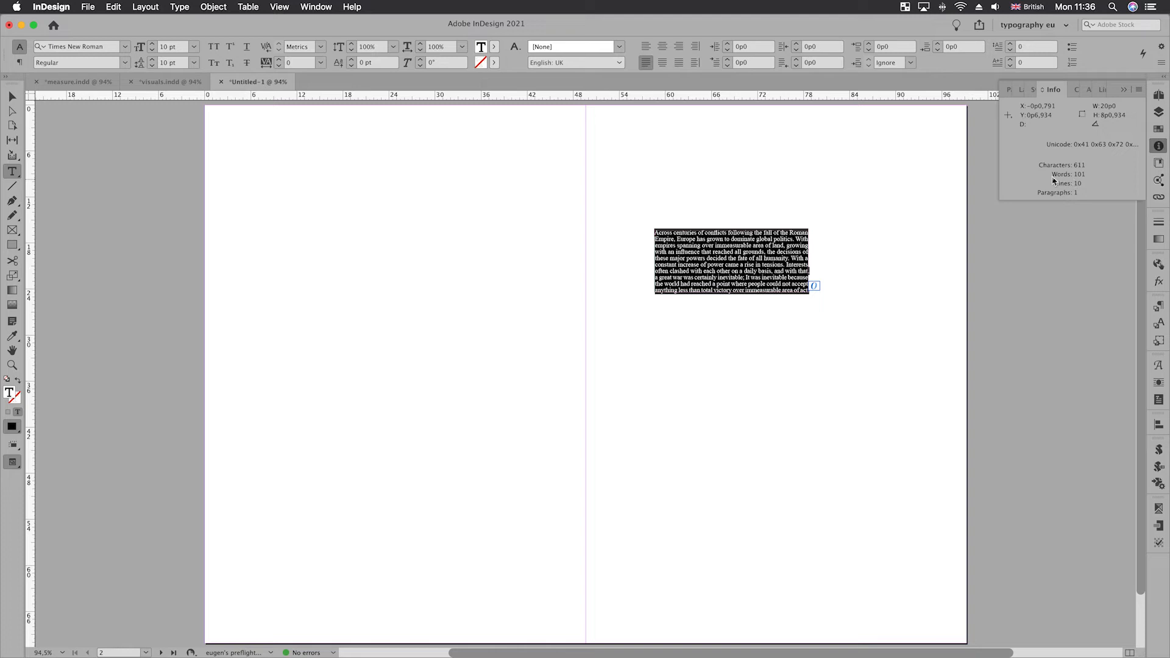
- Set the leading of the paragraph text to 12 pt and return to the frame selection
click(173, 63)
click(180, 66)
triple_click(179, 64)
text(20/10)
key(Return)
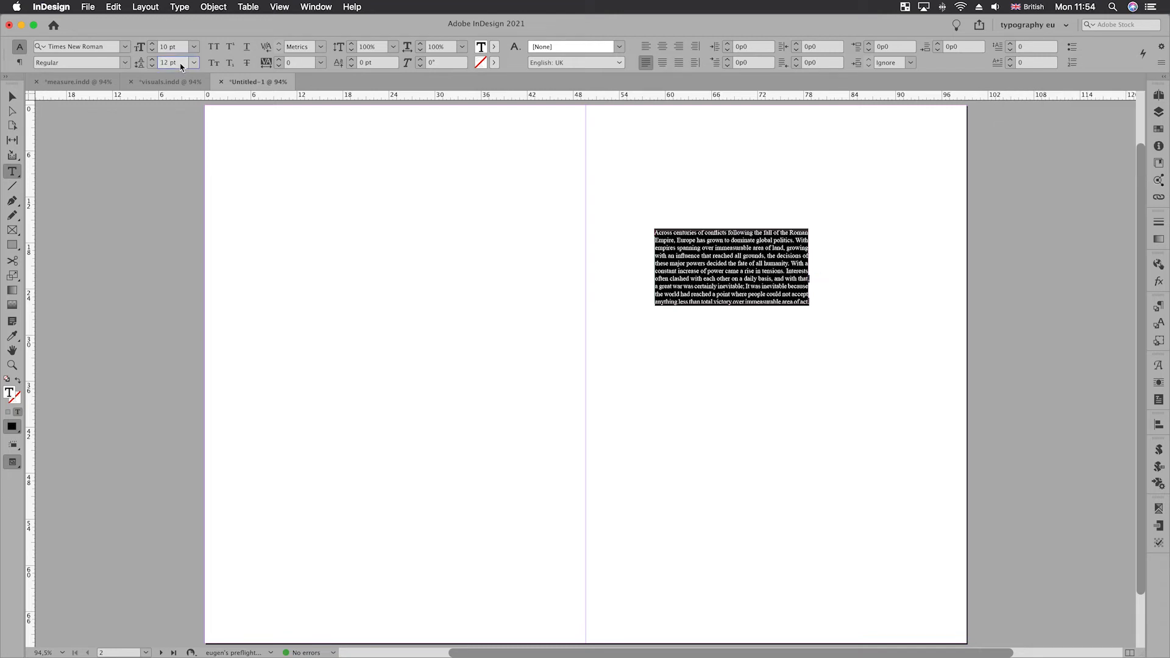
key(Escape)
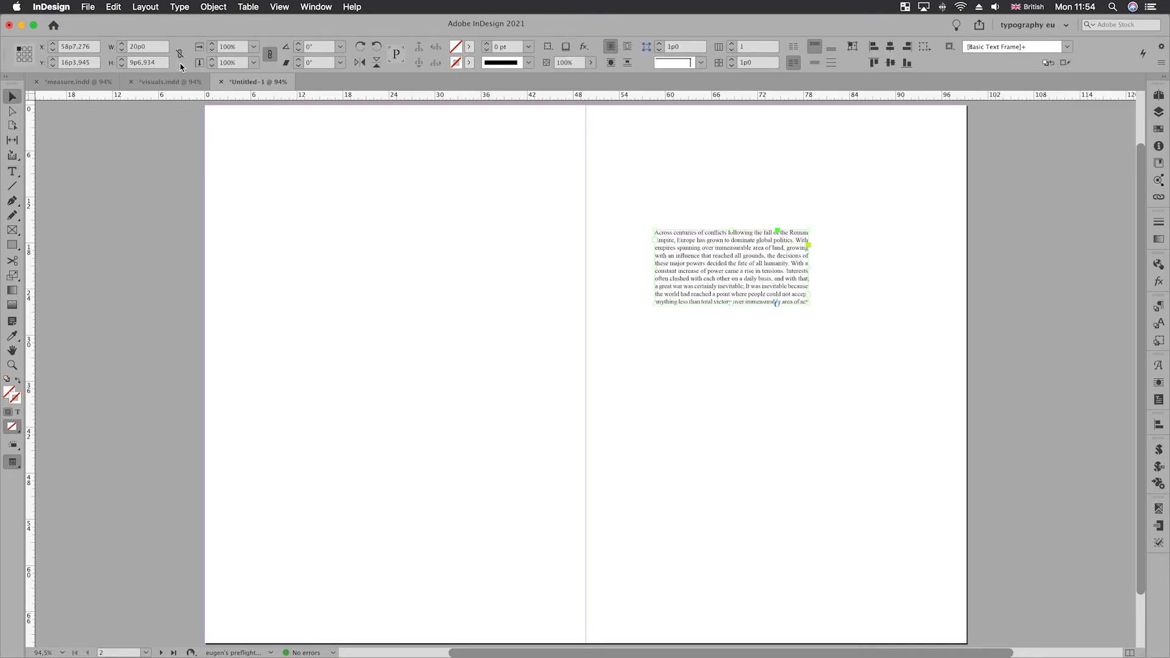
- Duplicate the text frame alongside the original and distribute both frames with a 1p0 gutter between them
click(692, 264)
drag(692, 264, 844, 275)
shift+click(776, 269)
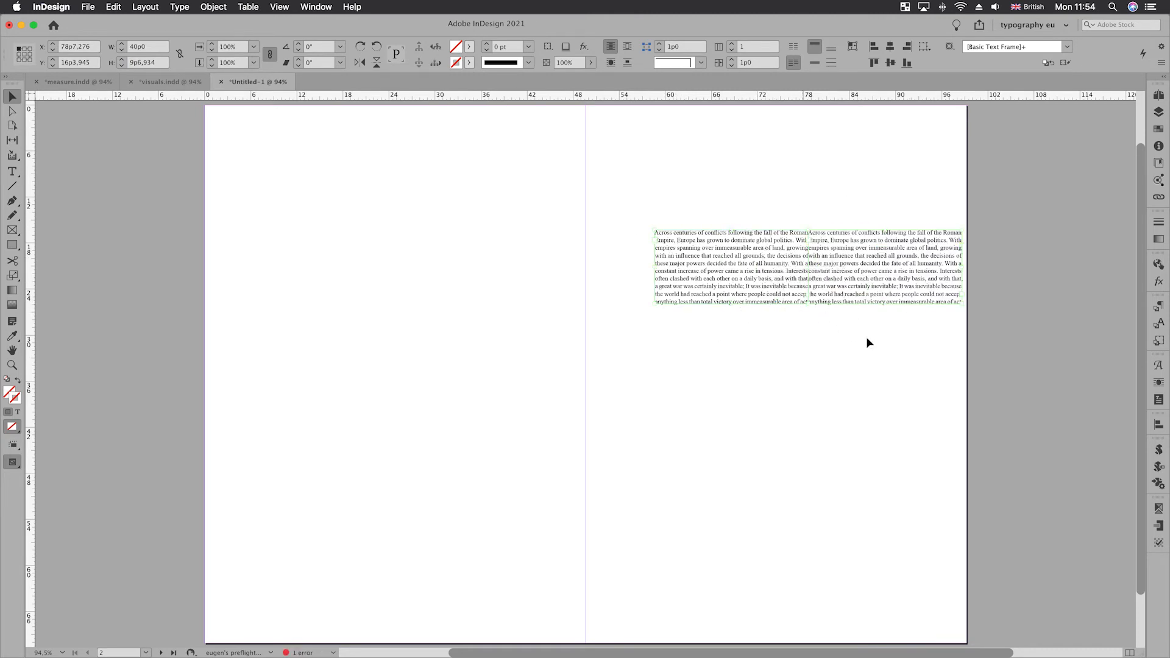
click(1156, 425)
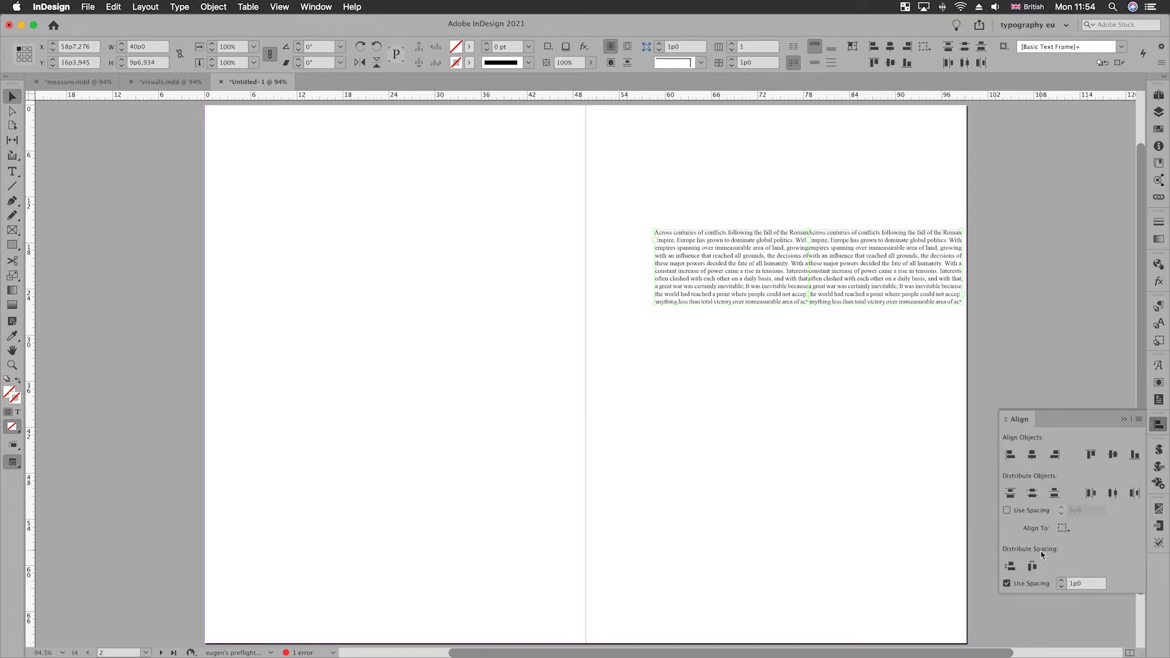
click(1091, 587)
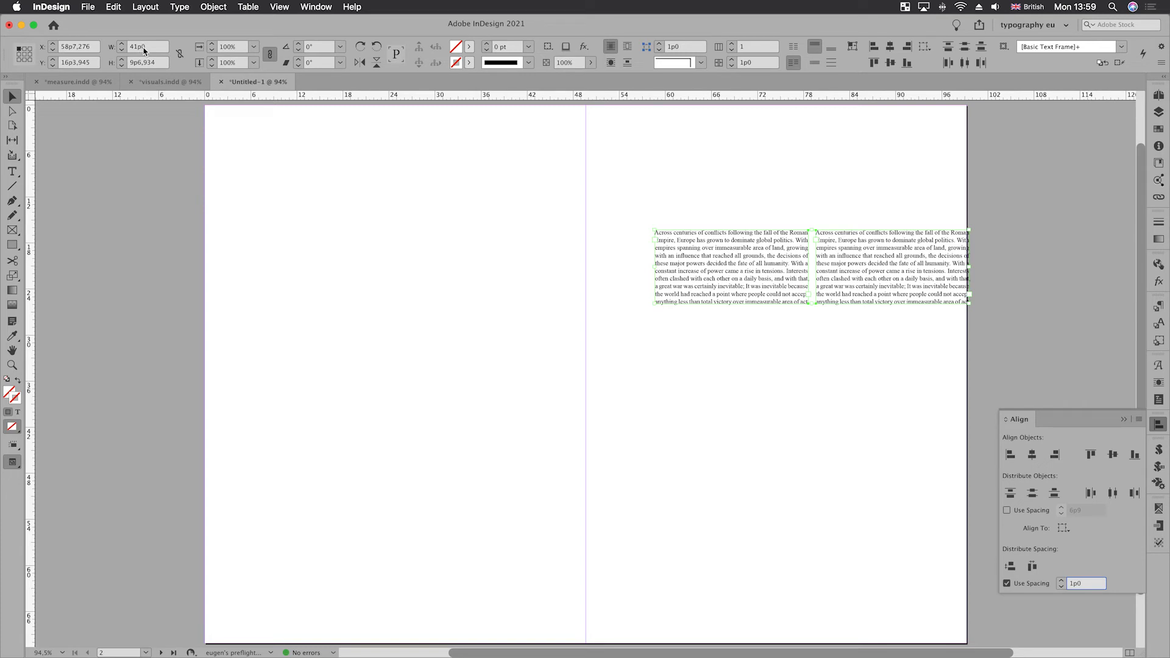
- Switch the ruler units to points and draw a rectangle frame 492 pt wide from the left page's upper-left corner
right_click(30, 101)
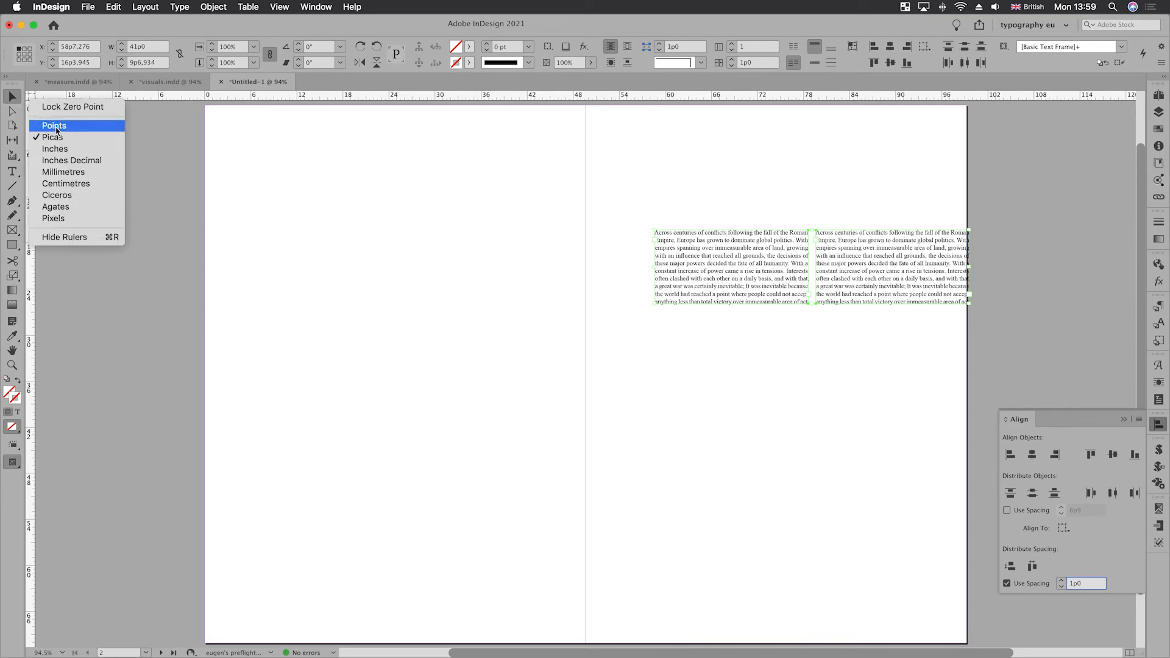
click(55, 126)
key(f)
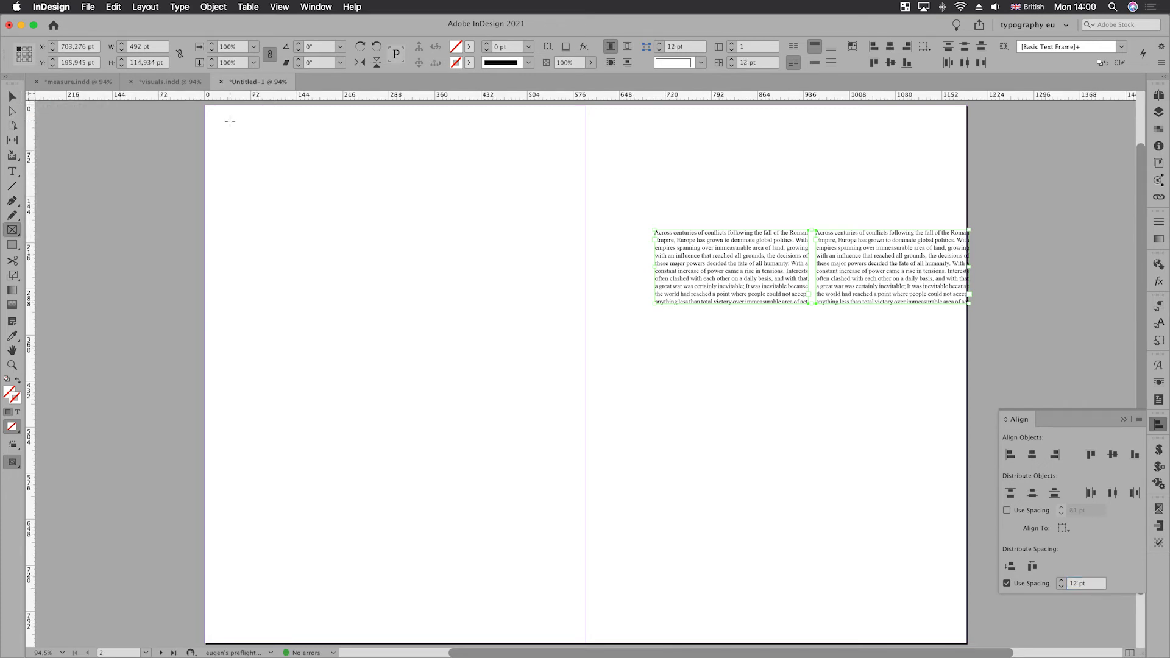
drag(208, 110, 526, 277)
click(149, 47)
text(492)
key(Tab)
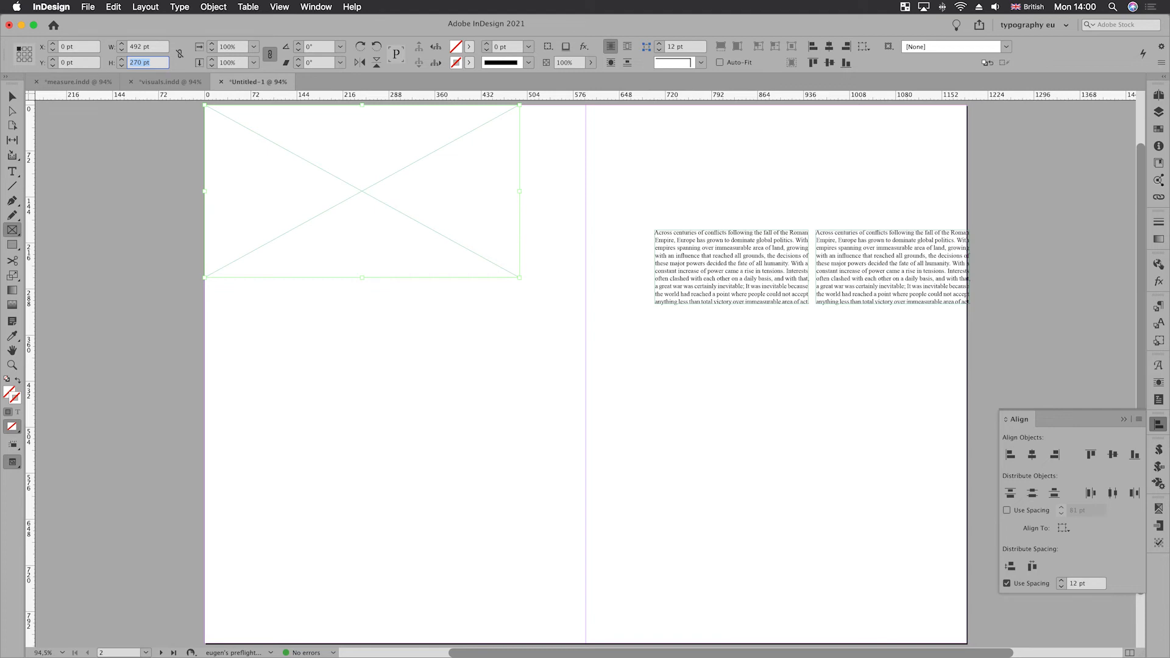
- Set the rectangle frame's height to 660 pt, calculated as 55 lines times 12
text(8*6)
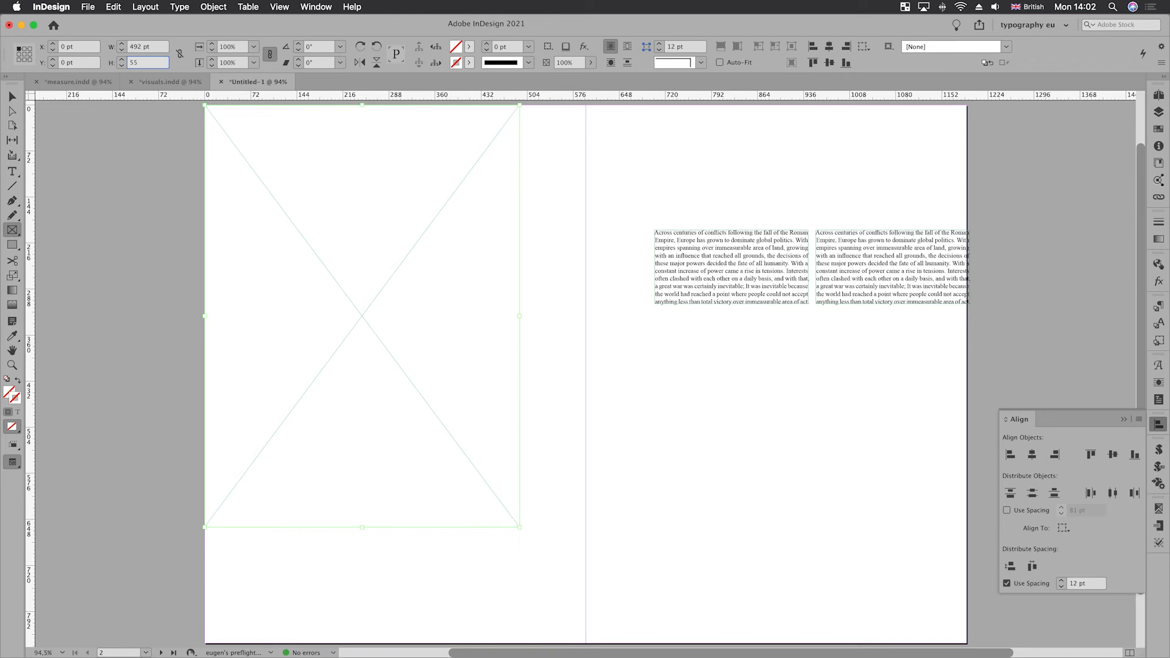
text(2)
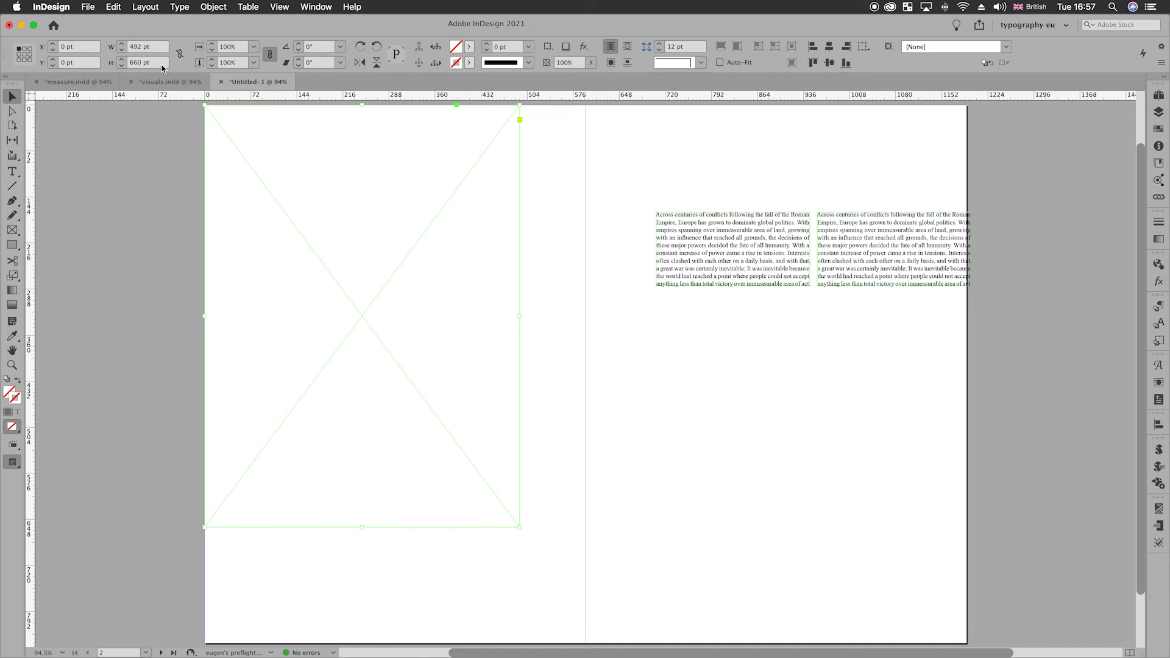
- Calculate the leftover page space in Document Setup by subtracting 492 from the width and 660 from the height, without applying it
key(super+alt+p)
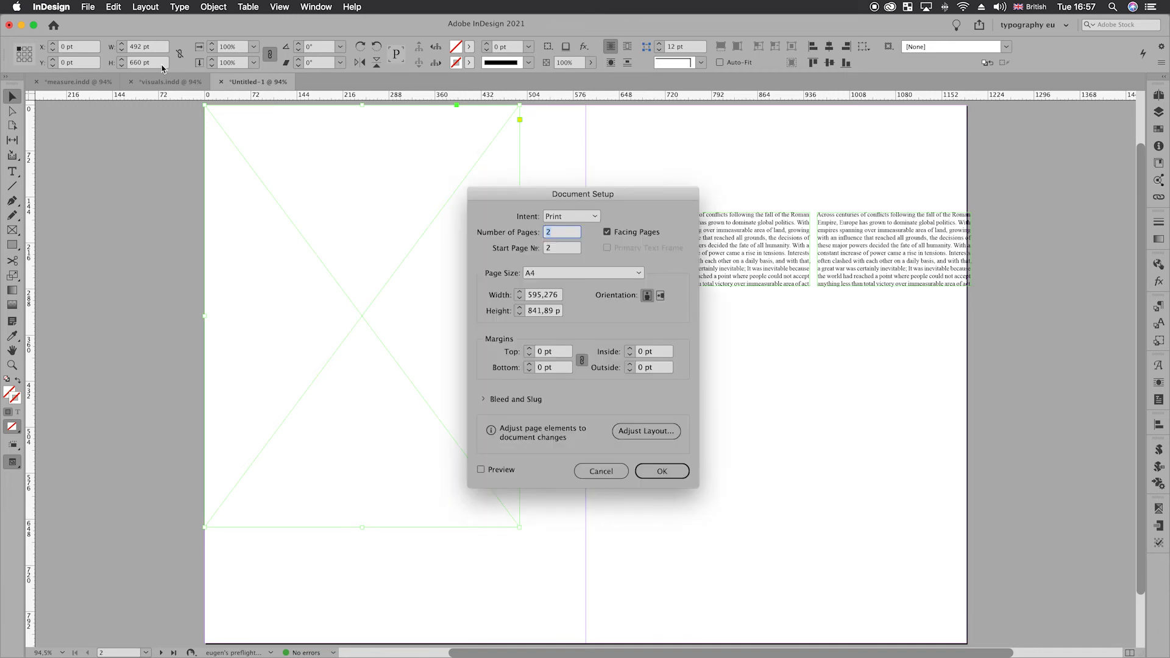
click(560, 296)
key(BackSpace)
text(-492)
key(Tab)
text(-660)
key(Tab)
click(596, 473)
- Set the spread's bottom margin to 181,89 pt and its inside margin to 103,276 pt
click(145, 6)
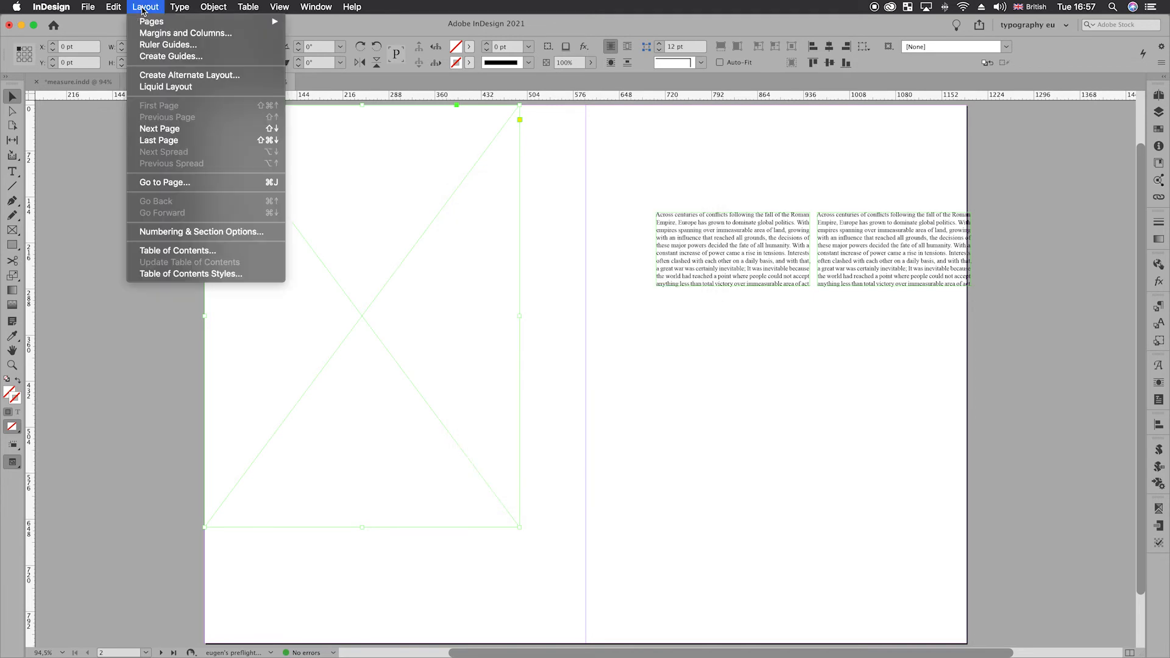
click(162, 34)
click(431, 244)
text(181.89)
key(Tab)
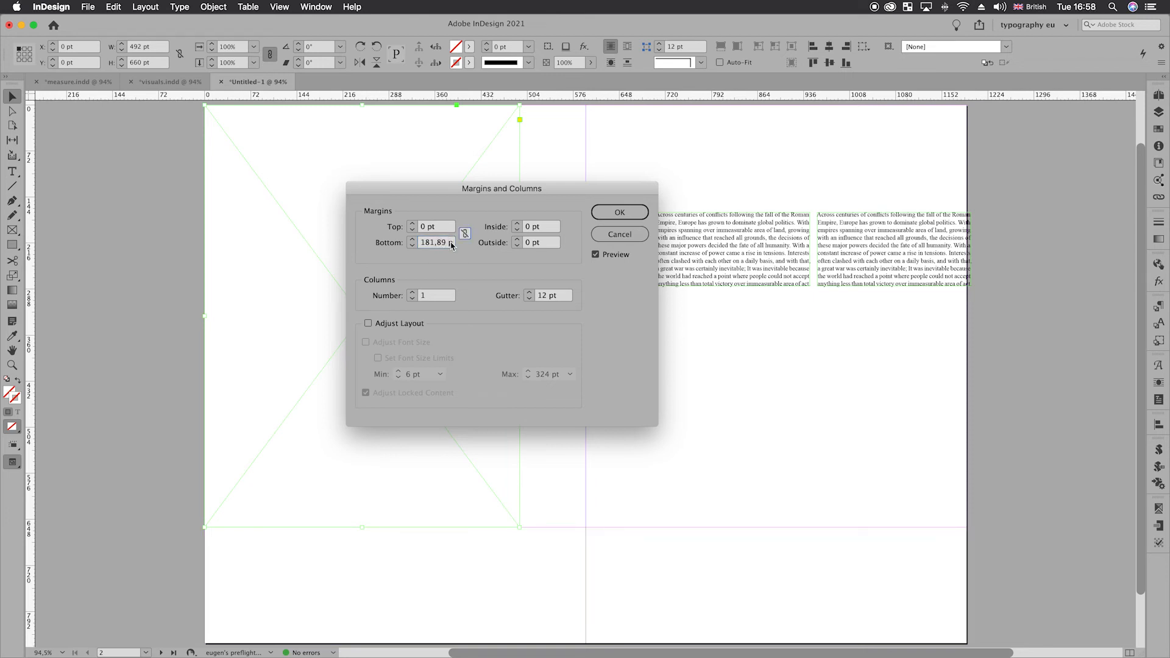
text(103.276)
key(Tab)
- Set the top margin to 60 pt using 5*12 and reduce the bottom margin by 60 to 121,89 pt
click(446, 229)
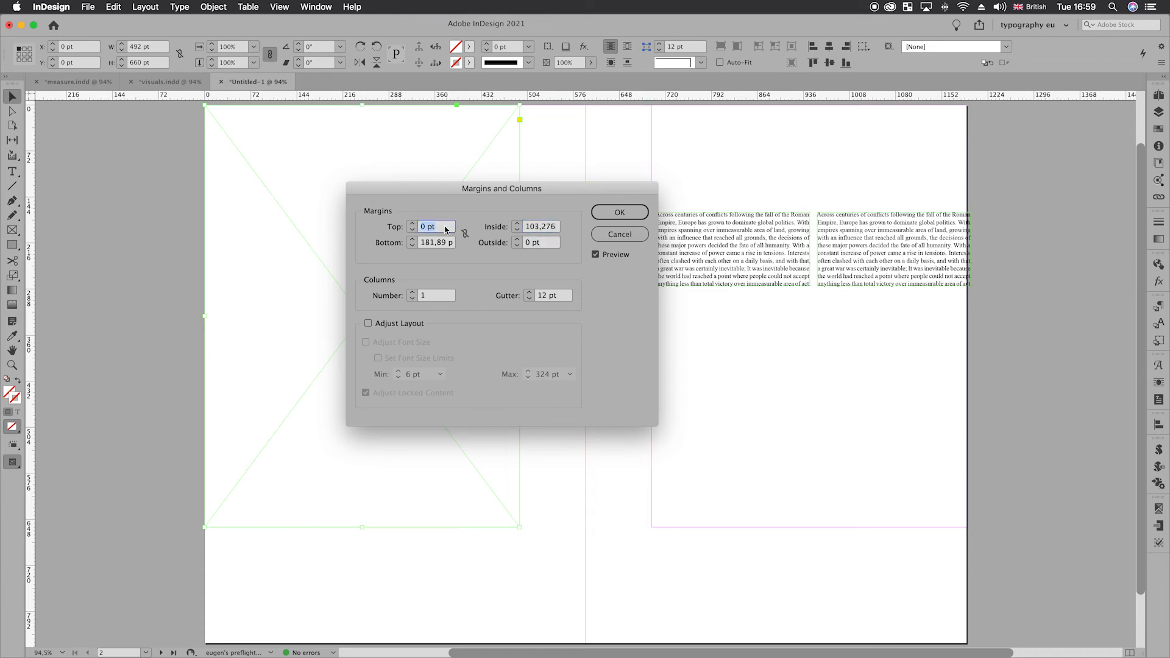
text(5*12)
key(Tab)
click(448, 243)
text(-60)
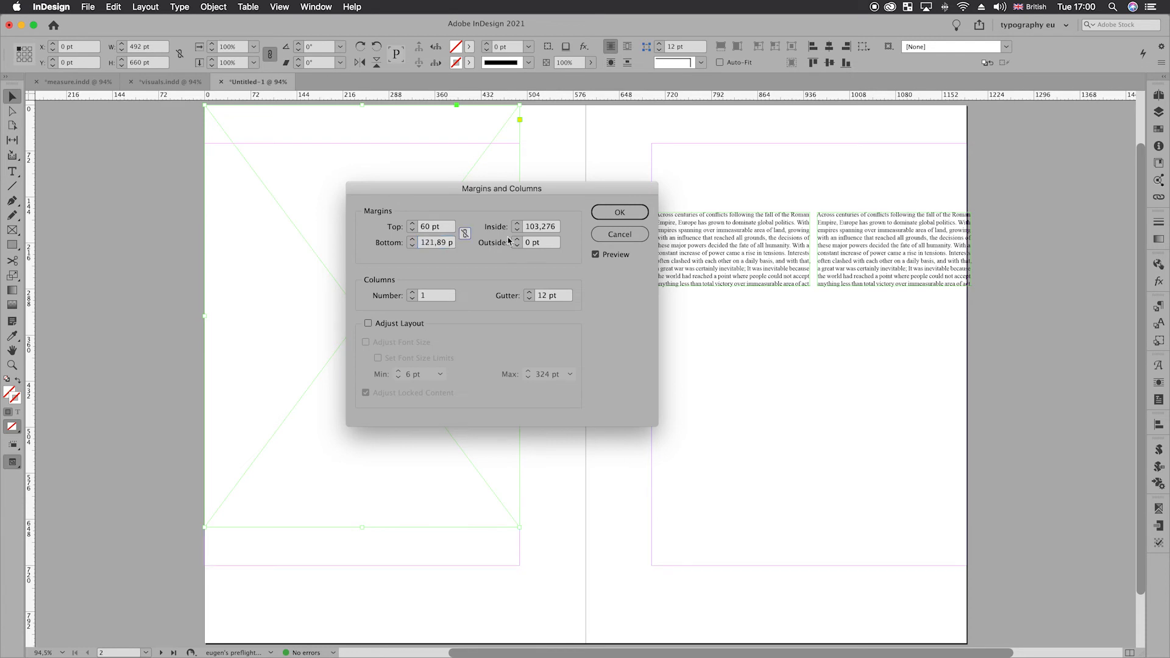
- Set the outside margin to 60 pt, reduce the inside margin by 60 to 43,276 pt, and apply the margins
click(531, 245)
text(6)
click(547, 226)
text(-60)
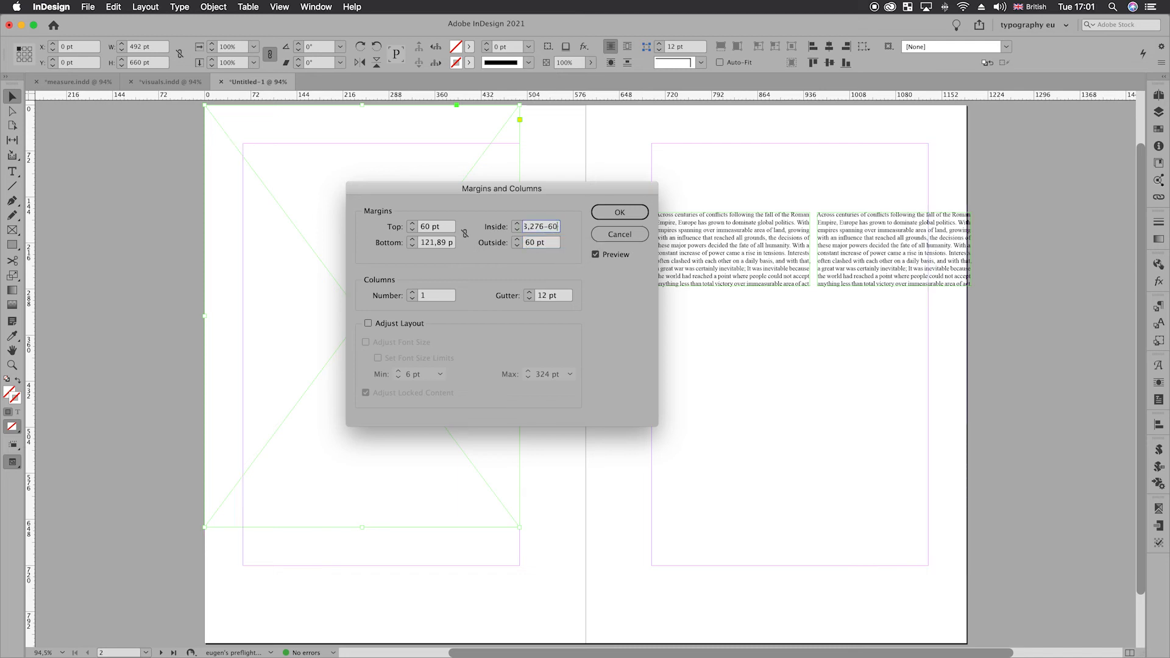
key(Tab)
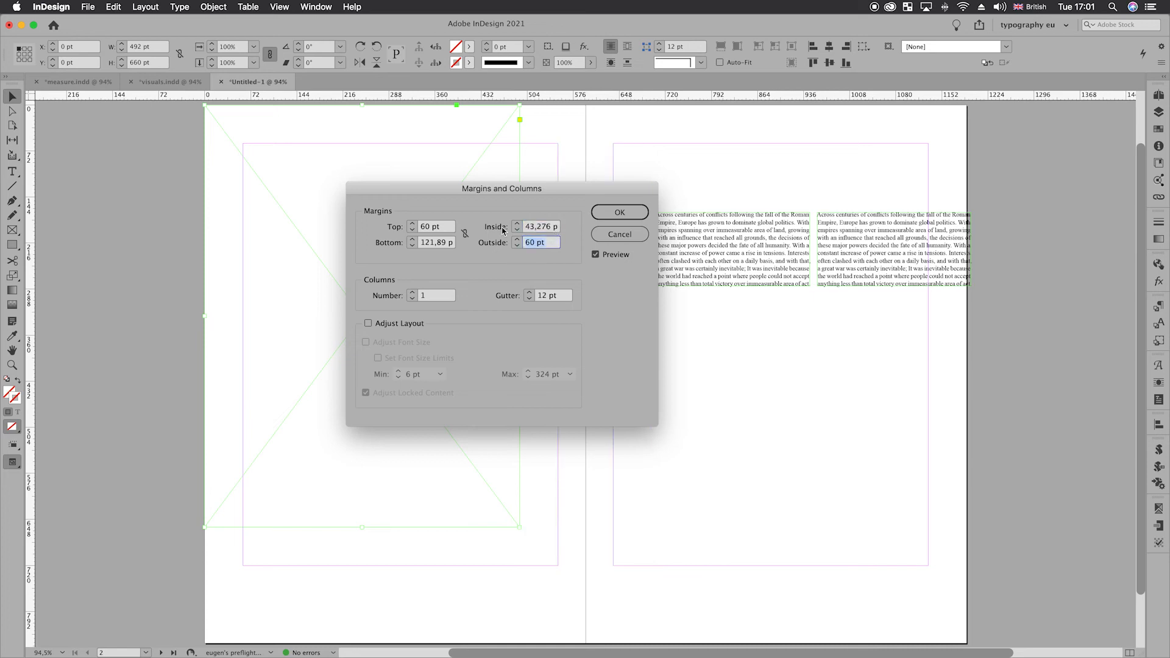
key(Tab)
click(596, 218)
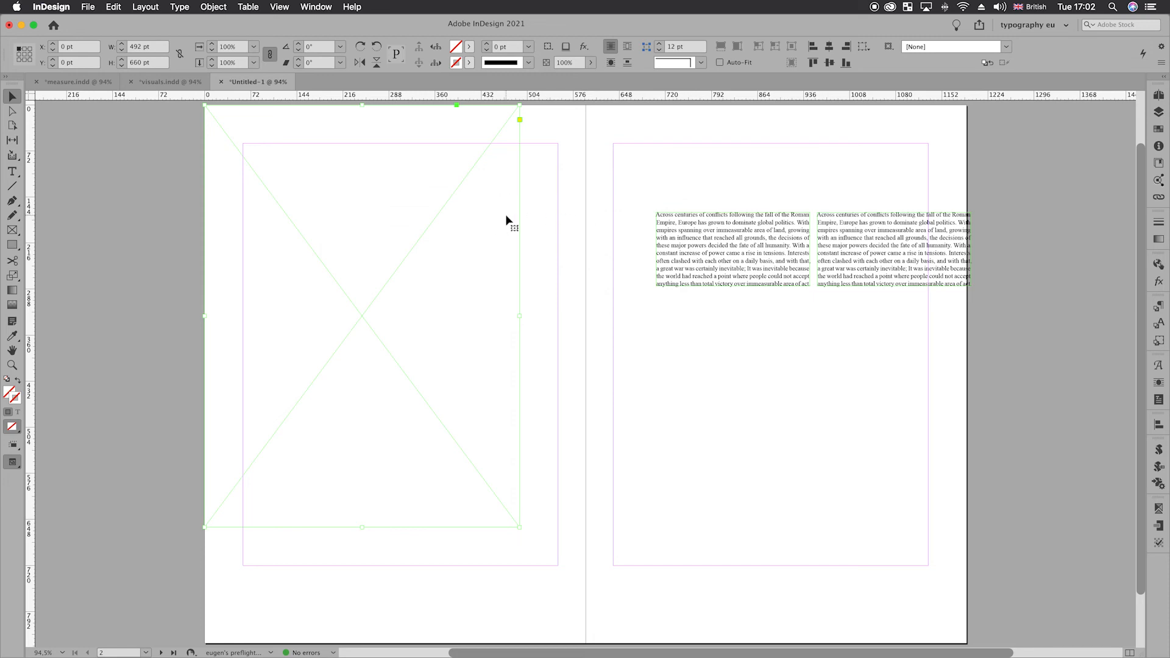
- Delete the 492 × 660 pt frame and create spread guides with 8 rows and 12 columns, using 12 pt gutters fitted to the margins
key(BackSpace)
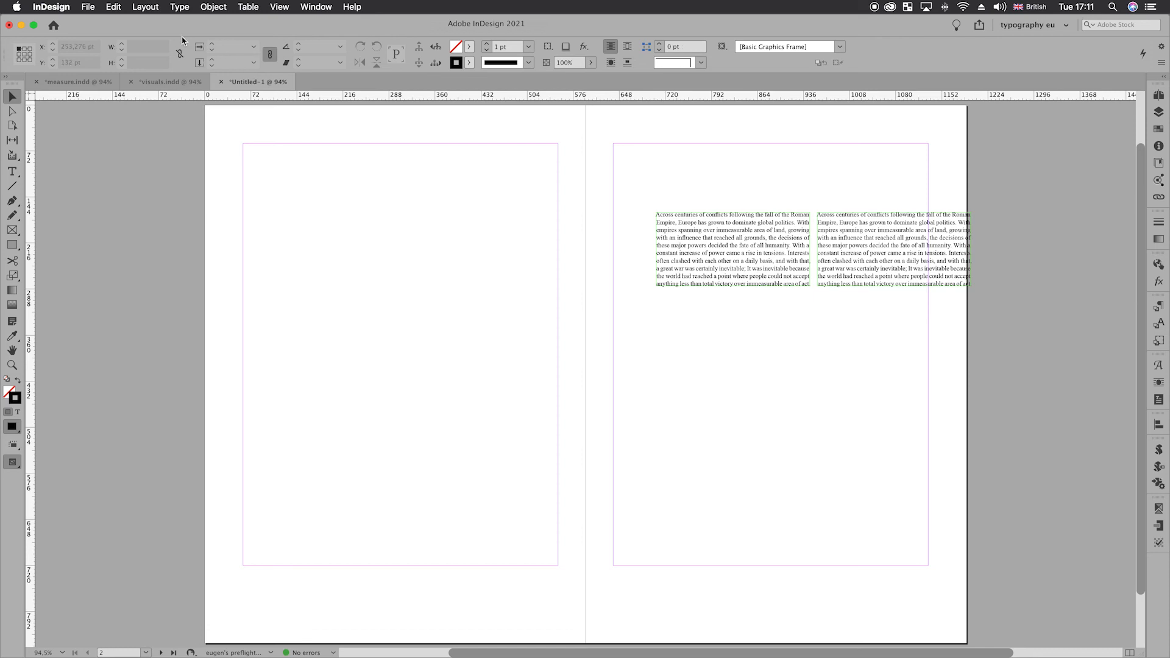
click(145, 6)
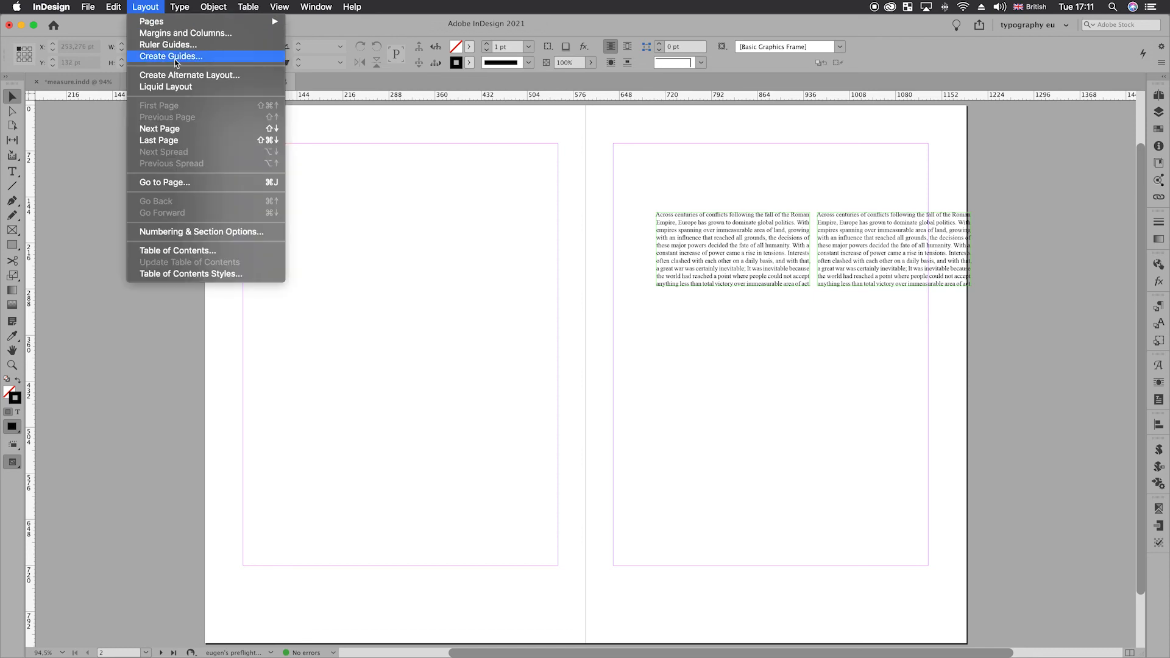
click(294, 115)
text(8)
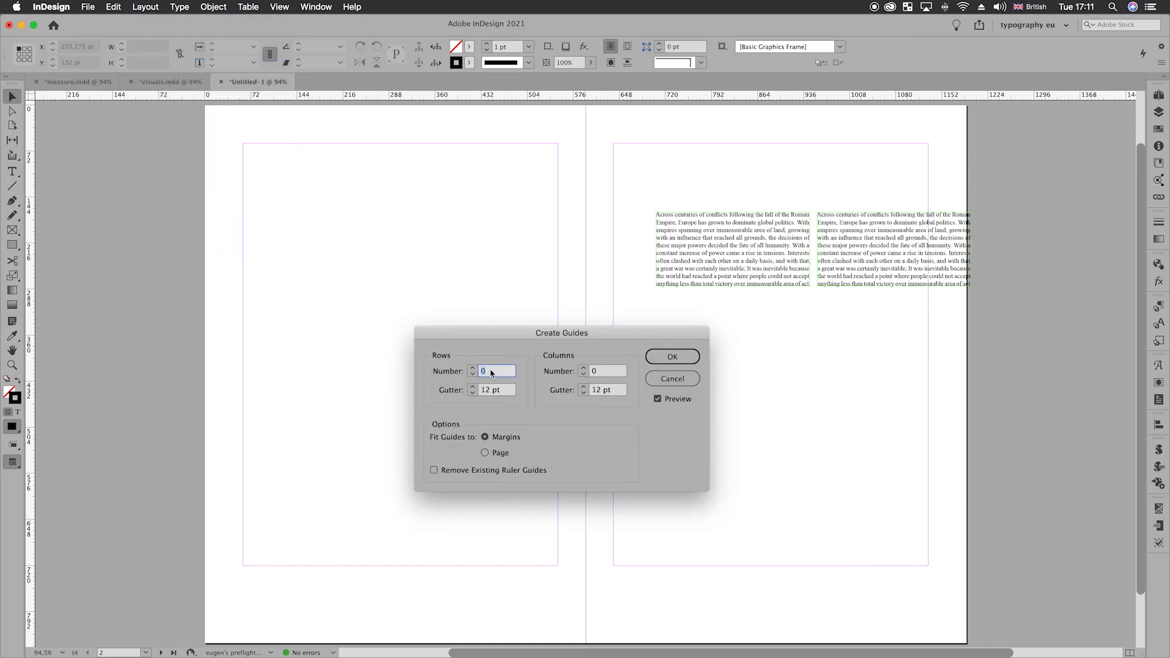
key(Tab)
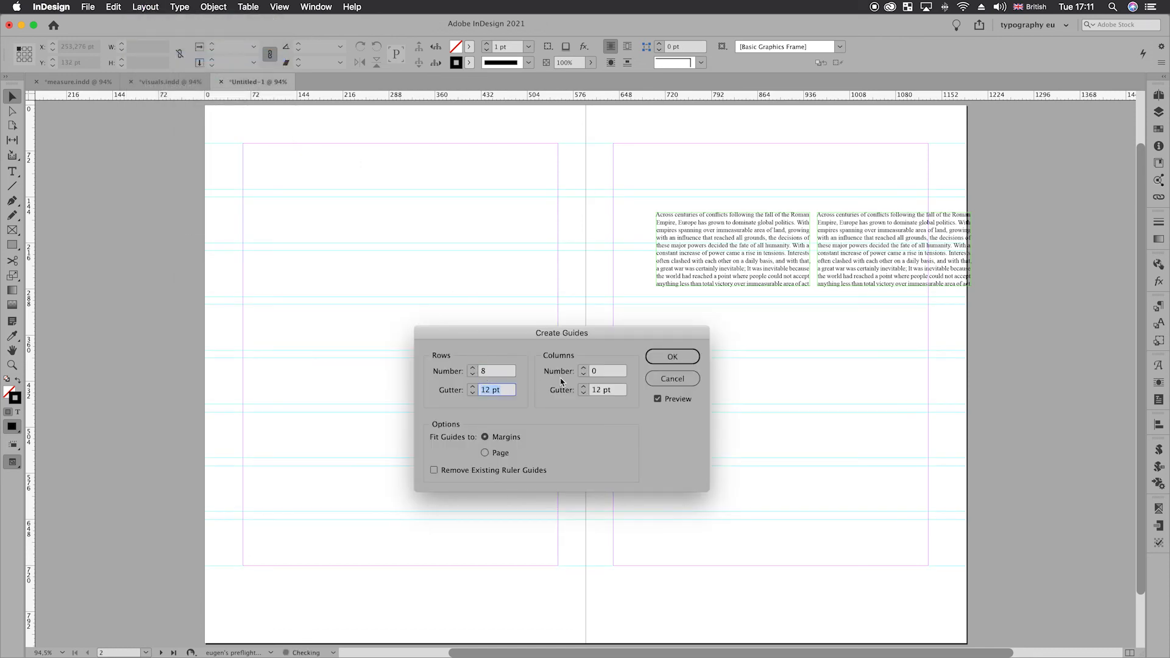
double_click(613, 373)
text(12)
click(511, 392)
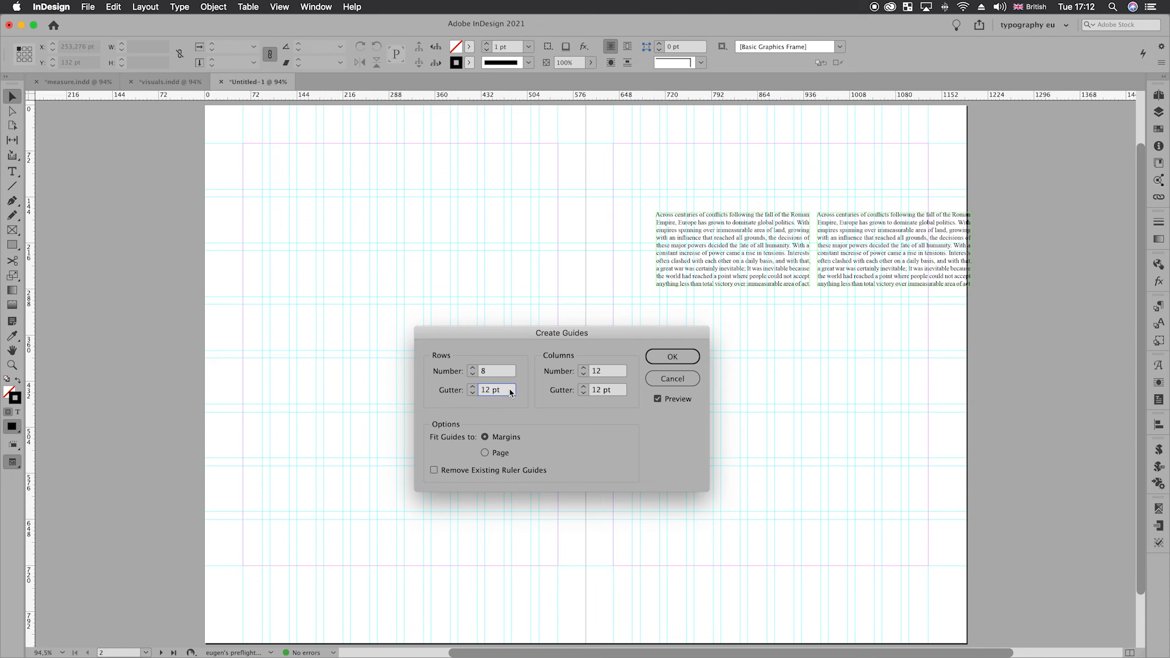
click(661, 359)
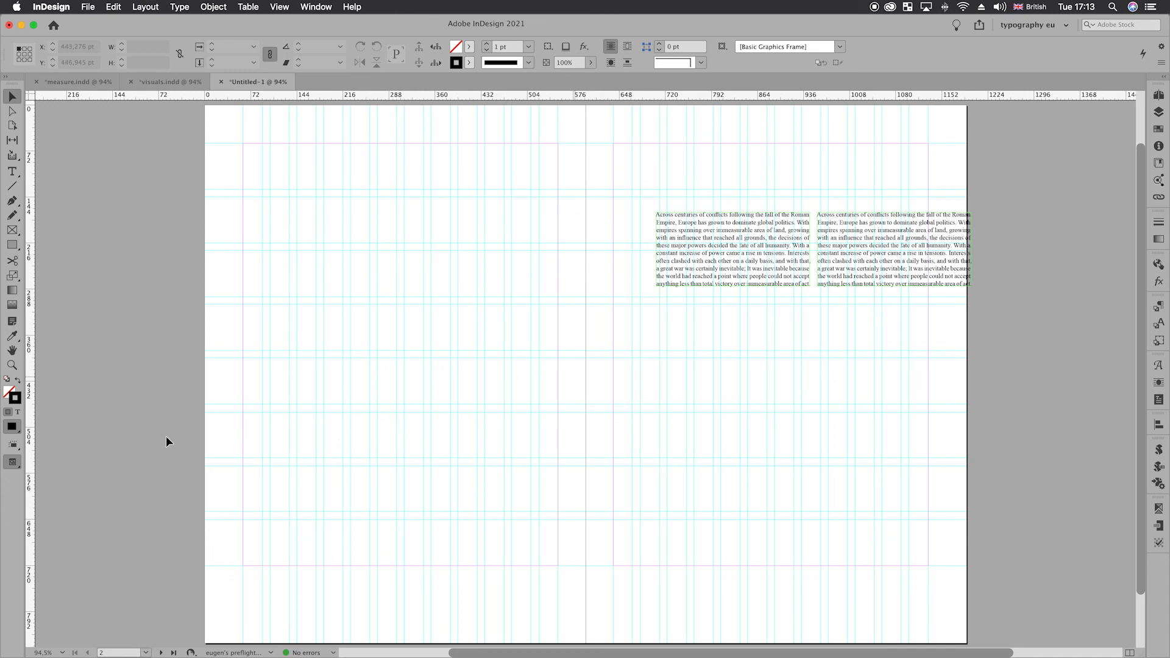
- Show the baseline grid and set its colour to Light Grey in the grid preferences
click(12, 462)
click(69, 532)
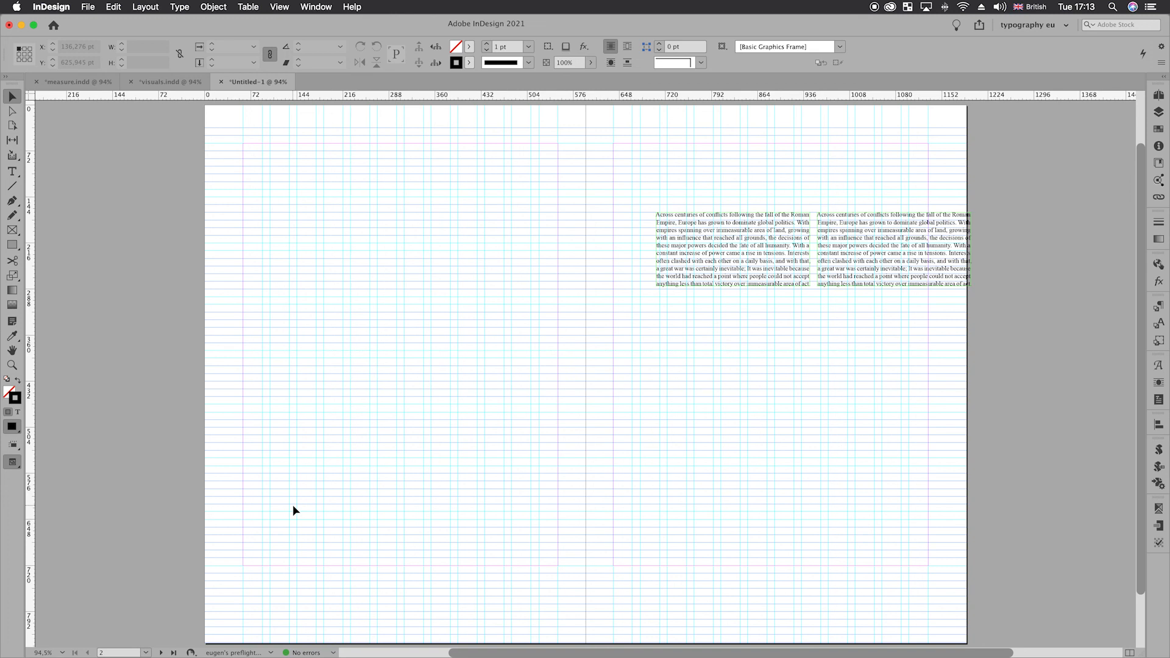
key(super+k)
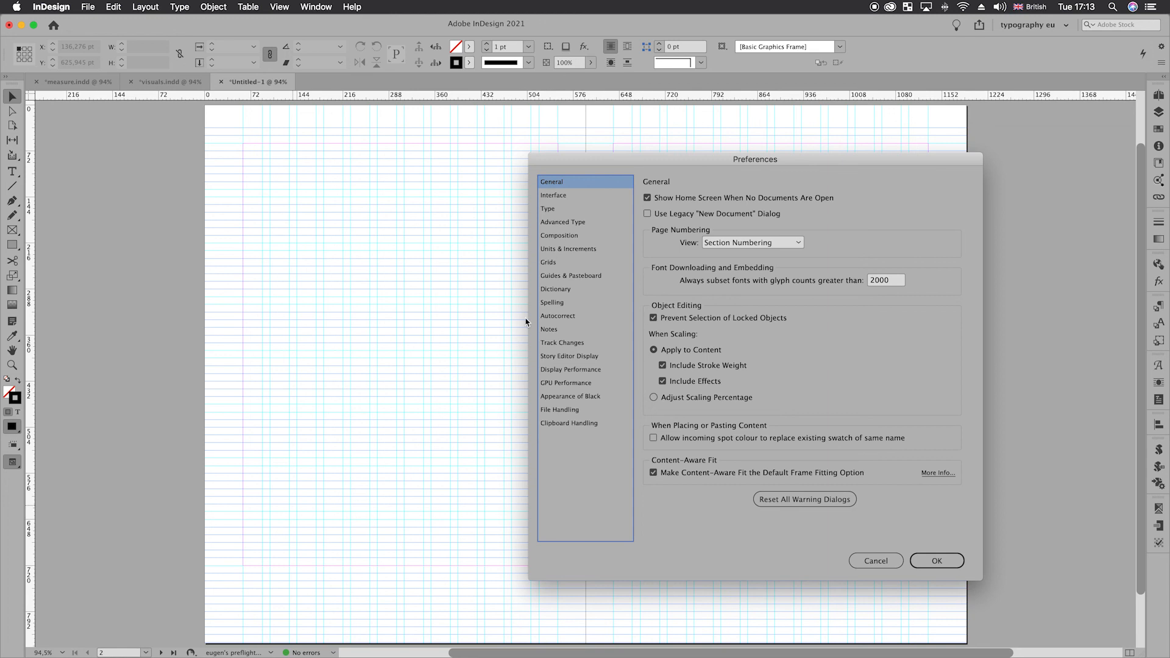
click(550, 263)
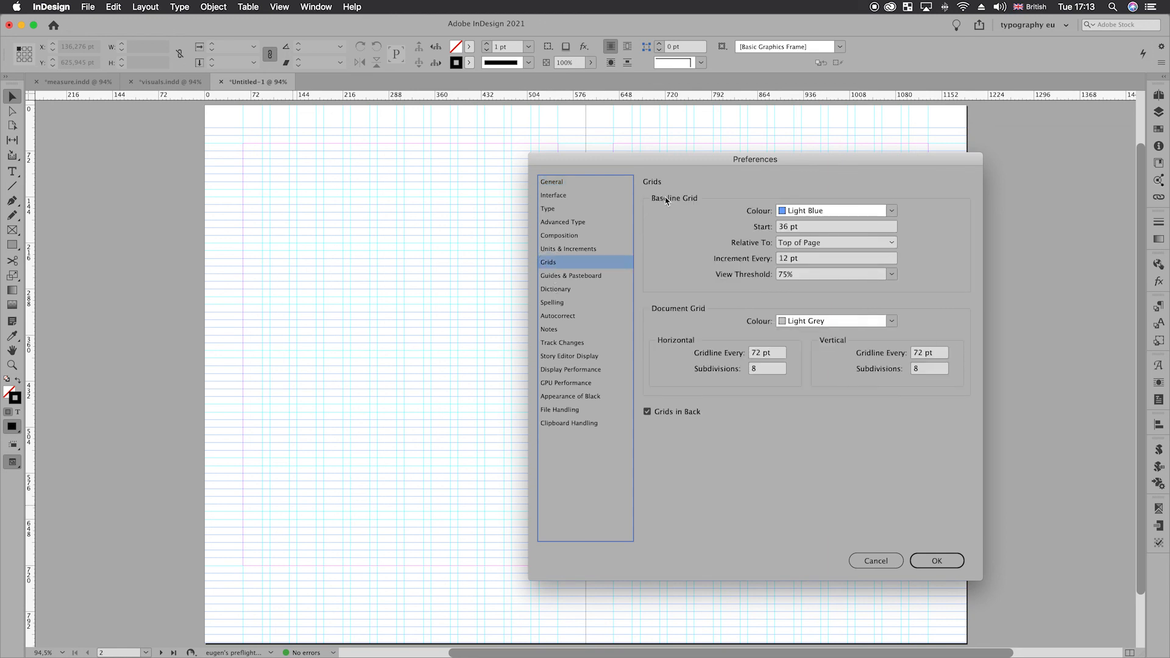
click(891, 213)
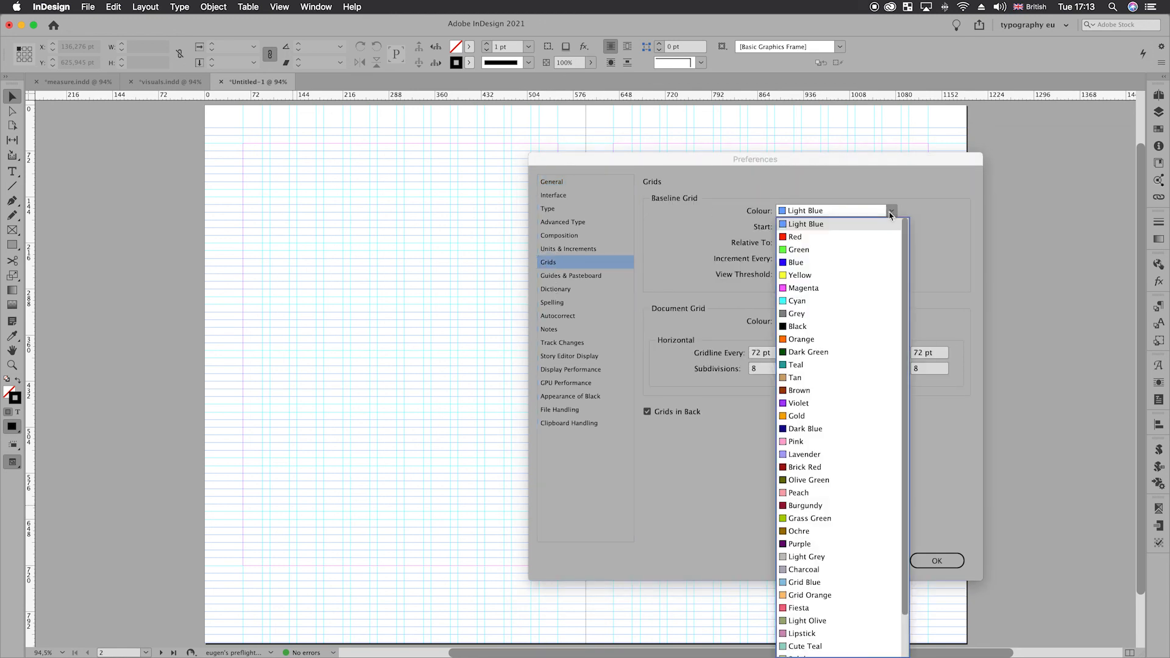
click(806, 556)
- Set the baseline grid to start at 0 pt relative to the top margin, and apply the preferences
triple_click(823, 226)
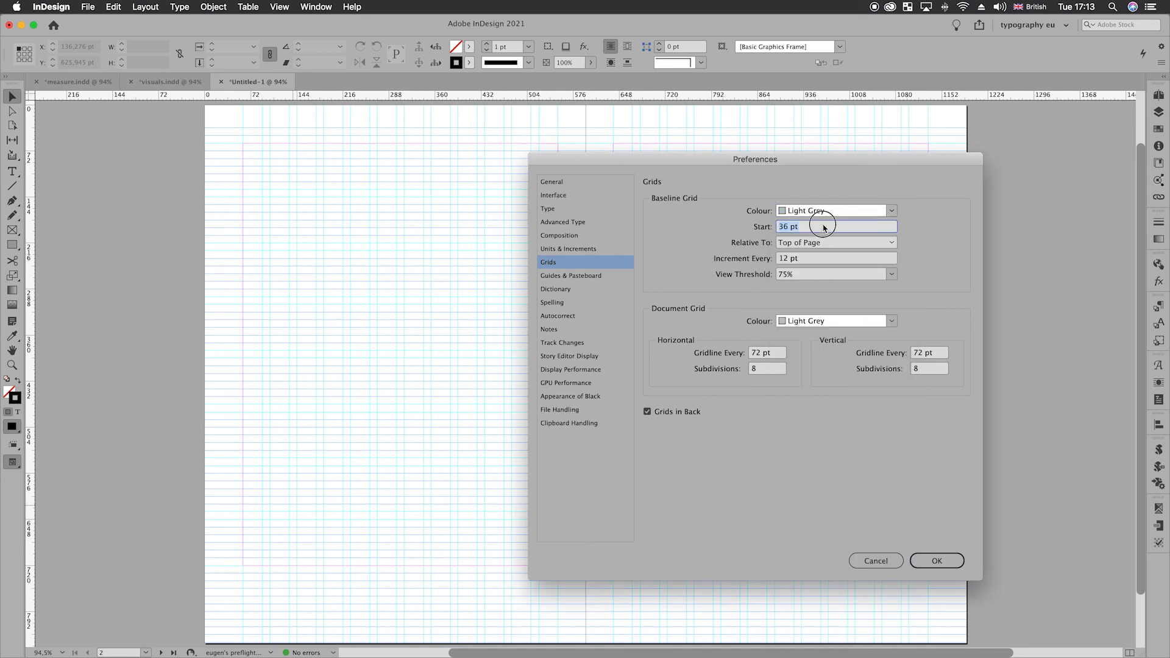
text(0)
key(Tab)
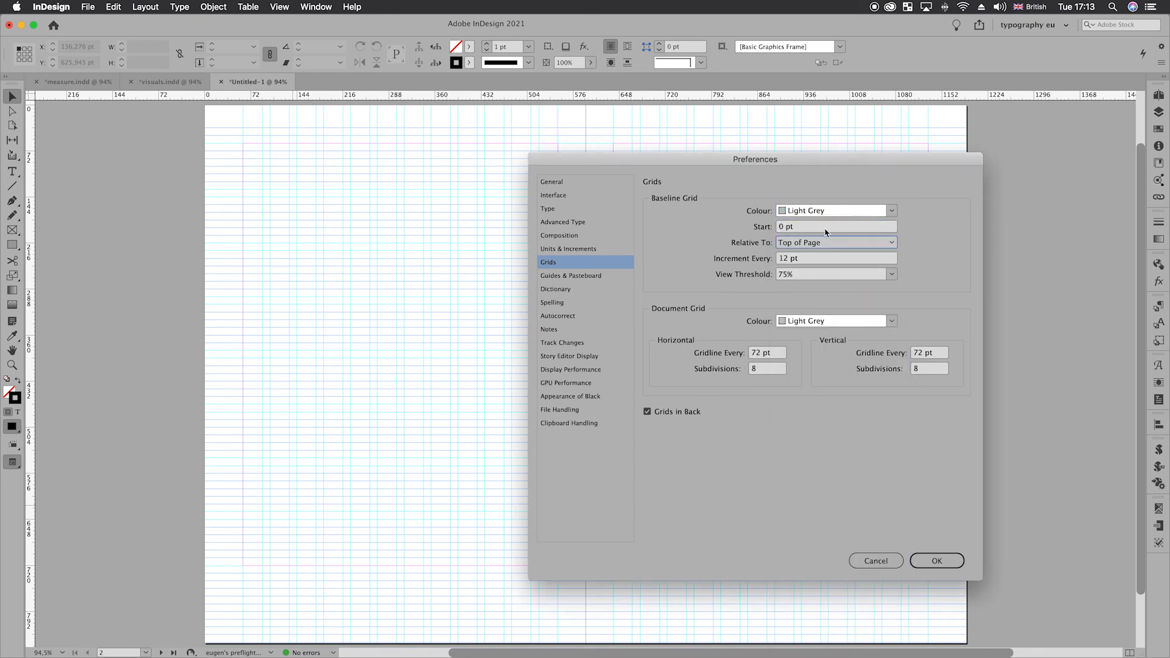
click(830, 242)
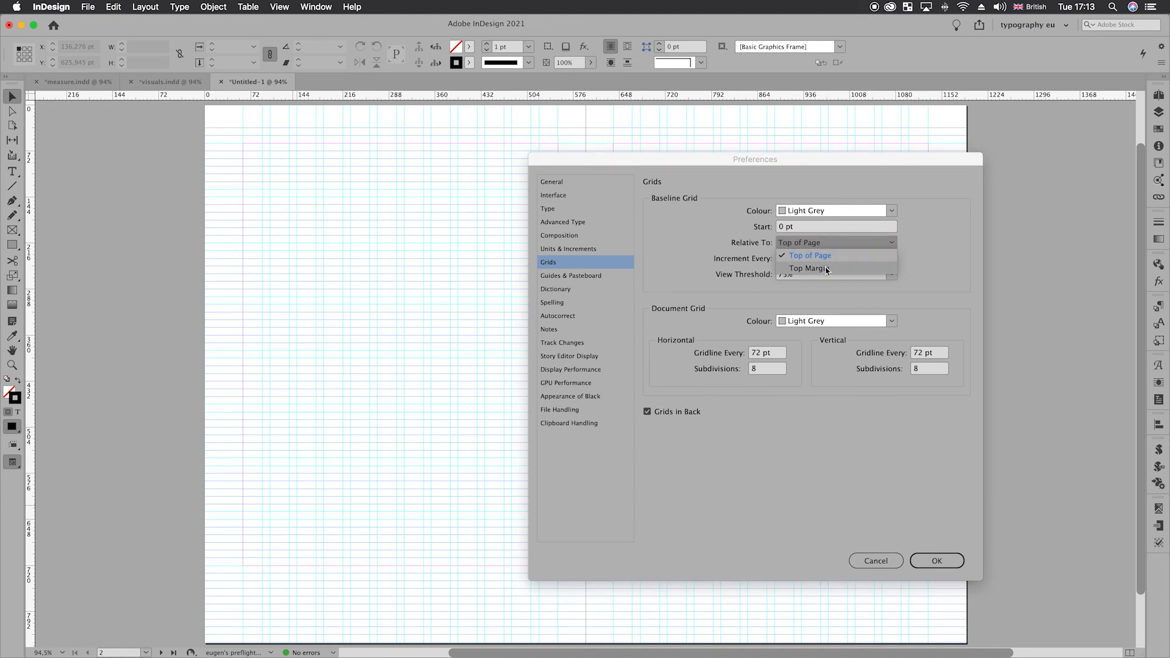
click(820, 264)
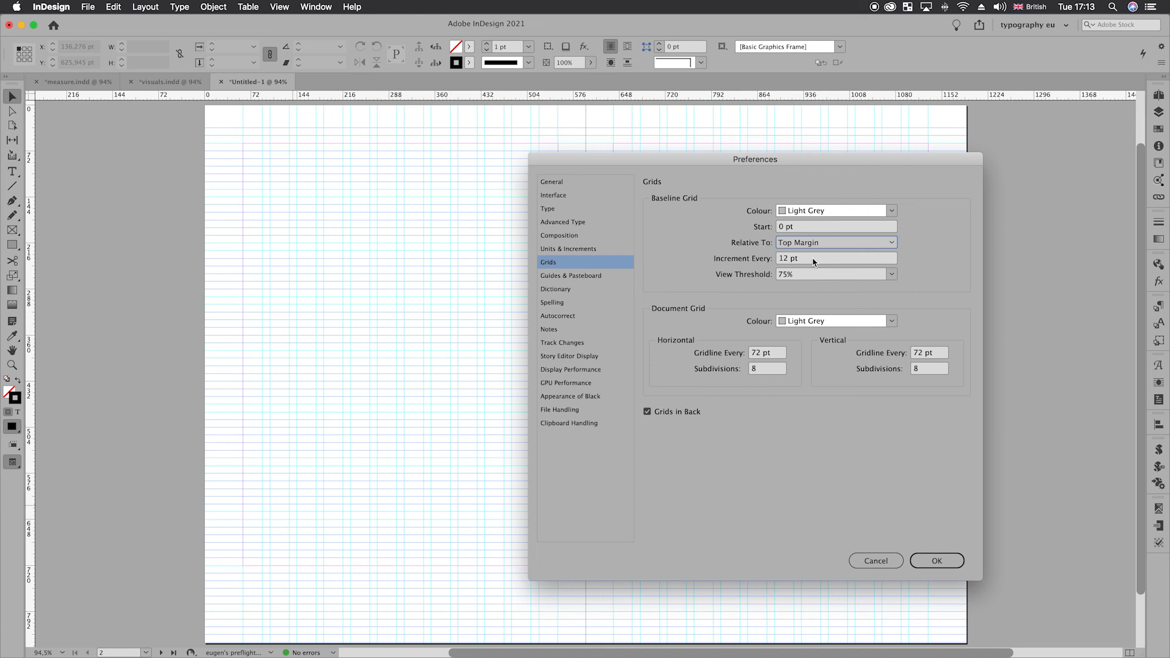
click(939, 562)
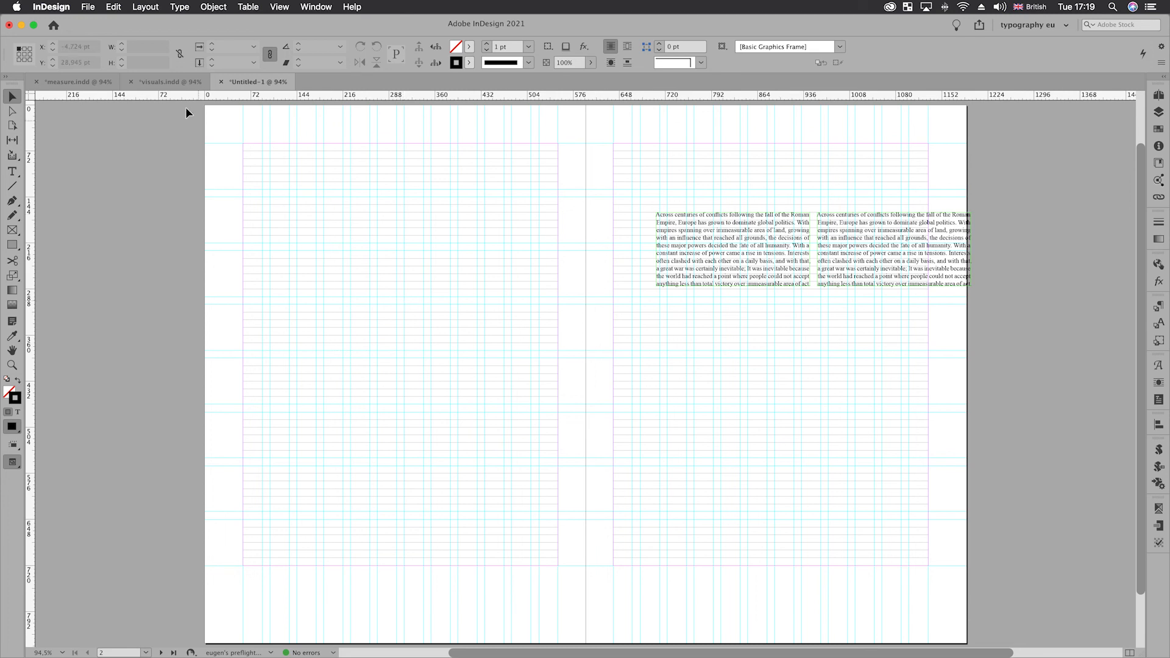
- Switch to the visuals.indd document to view the book images
click(170, 82)
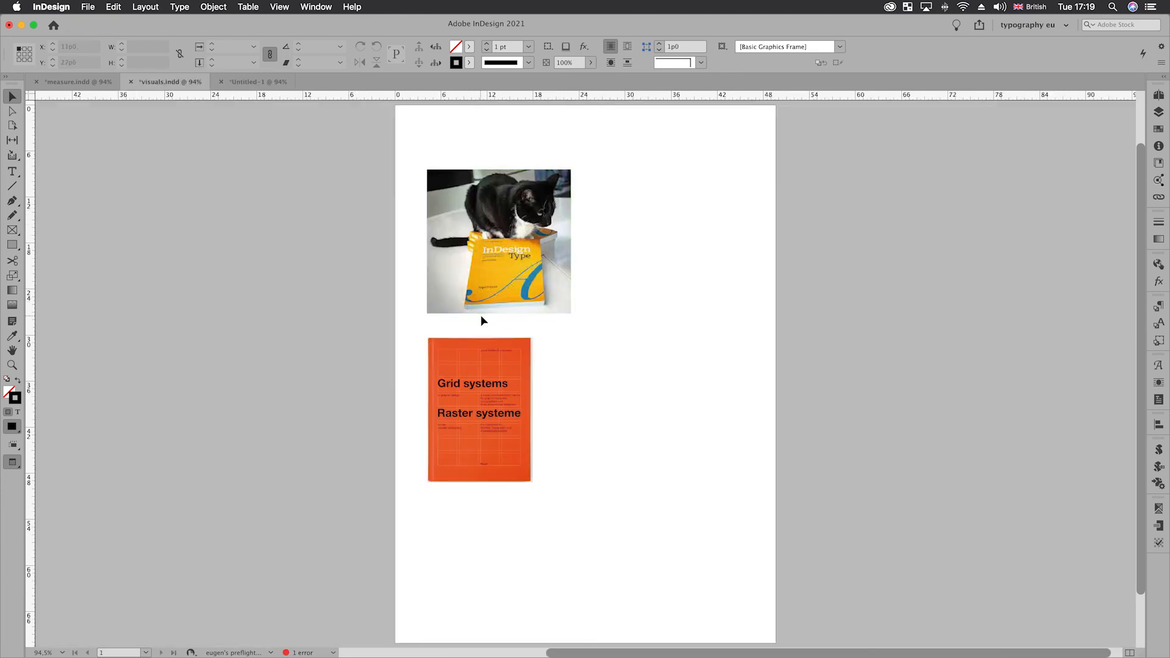